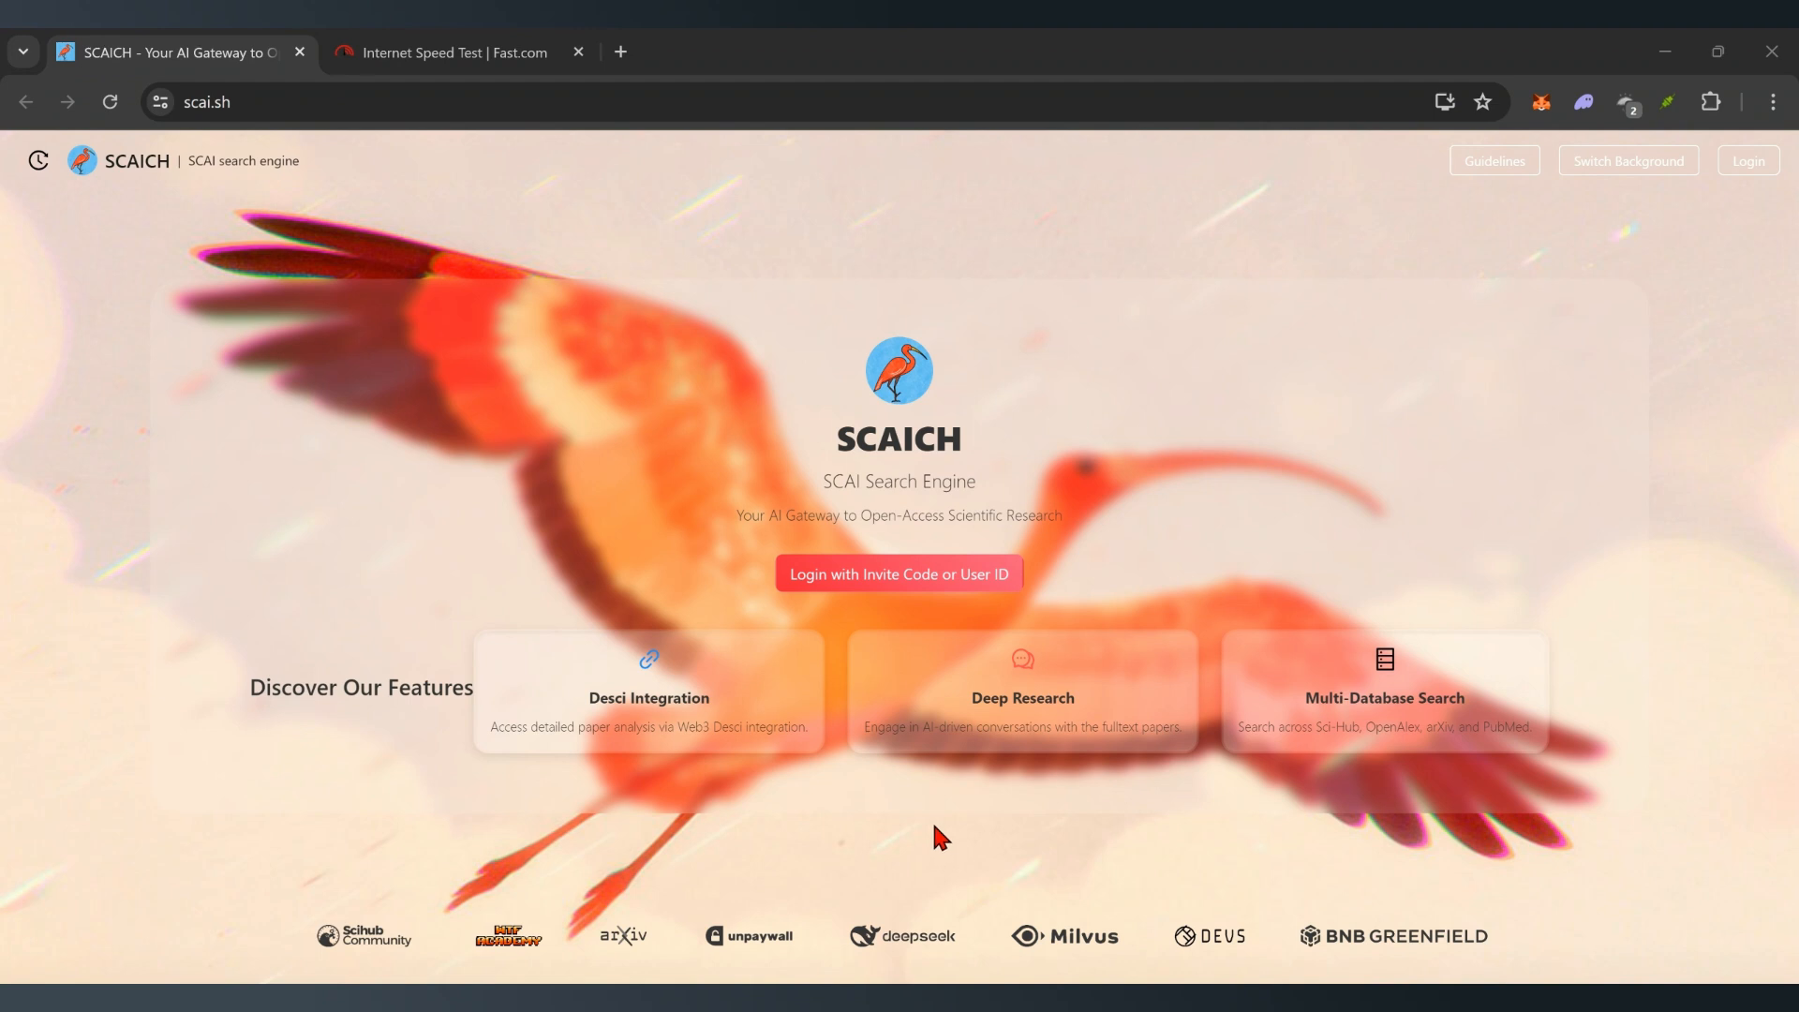
- Replace the invite code in the Invite Code login with a new pasted one and verify it
{"action": "left_click", "coordinate": [856, 586]}
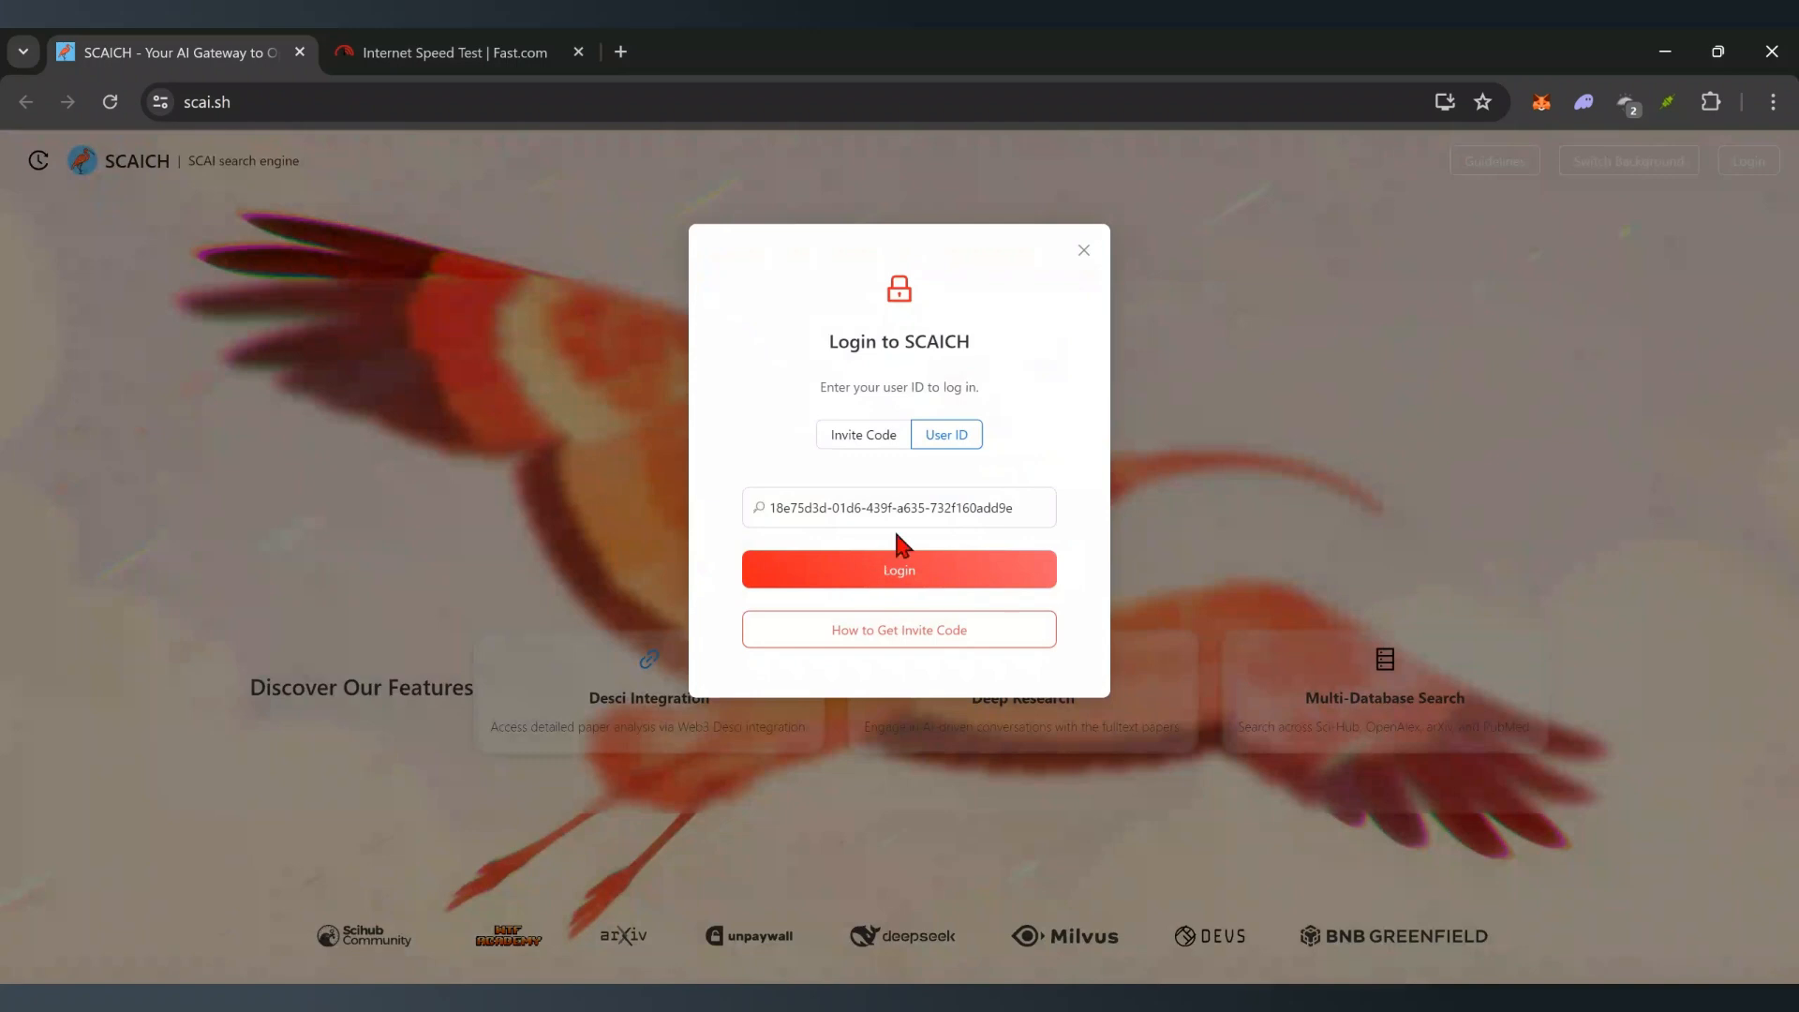
{"action": "left_click", "coordinate": [871, 433]}
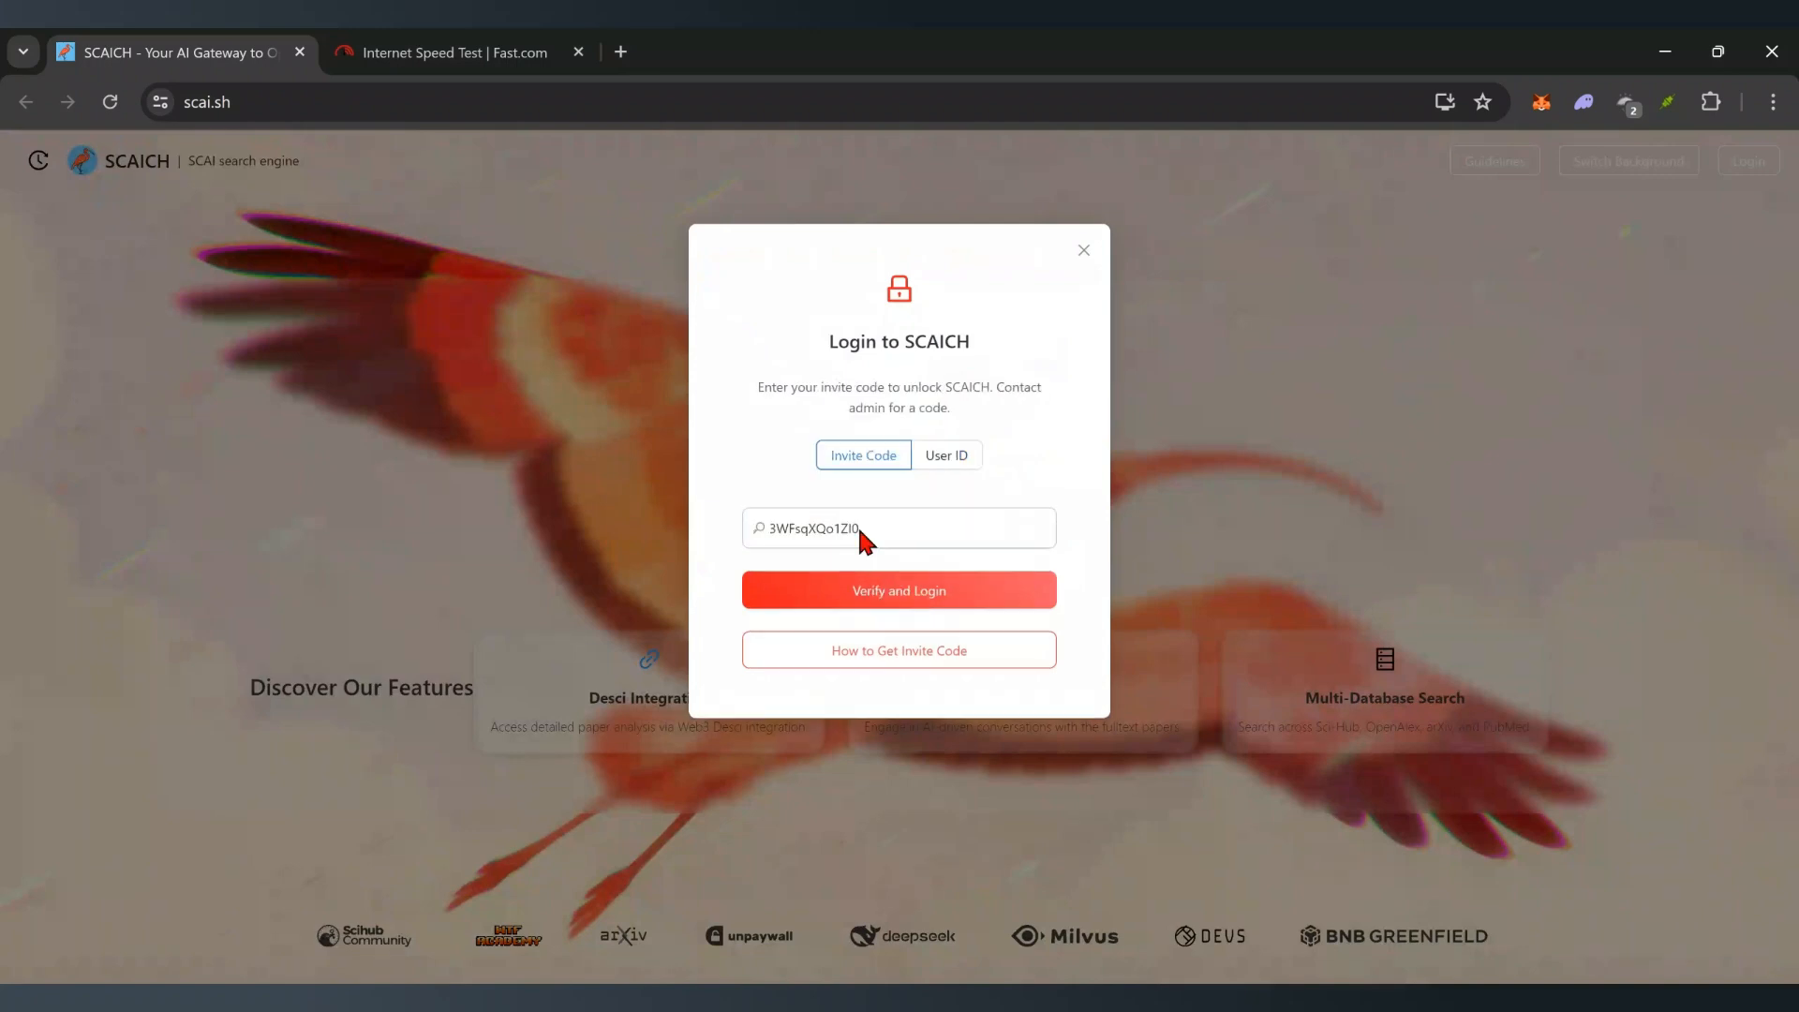
{"action": "left_click", "coordinate": [801, 526]}
{"action": "double_click", "coordinate": [791, 525]}
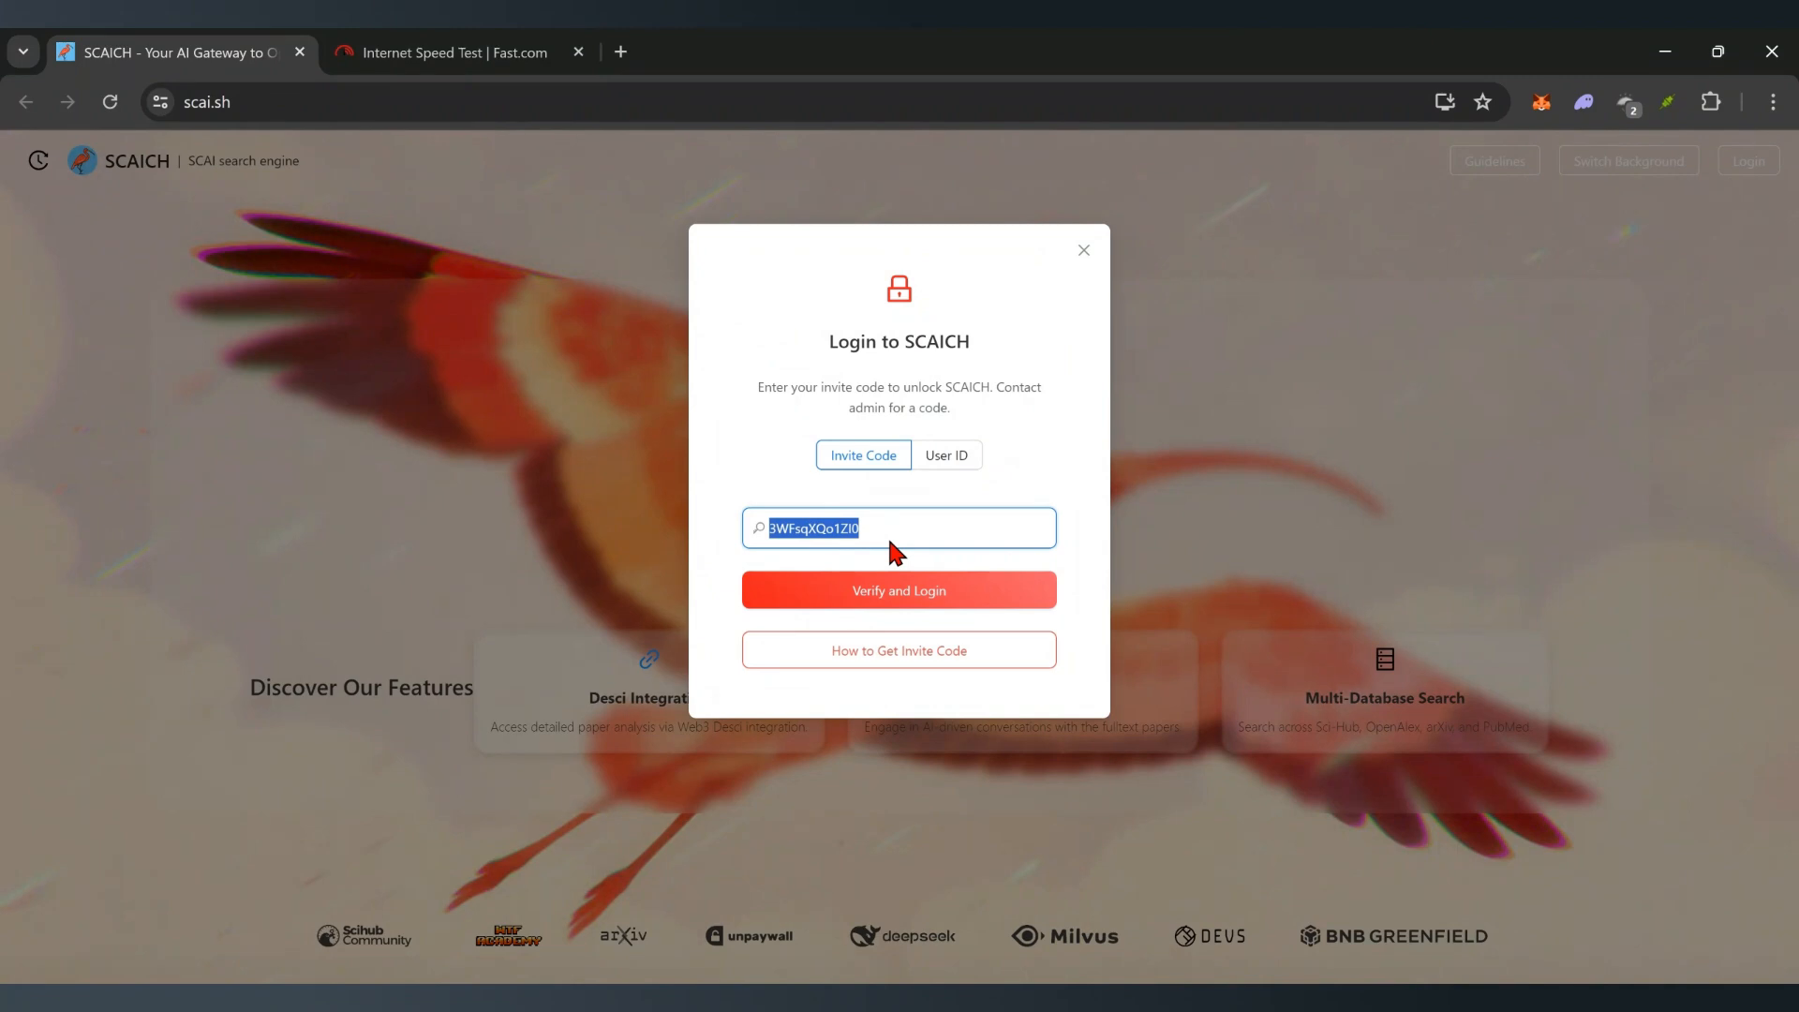
{"action": "left_click", "coordinate": [911, 527]}
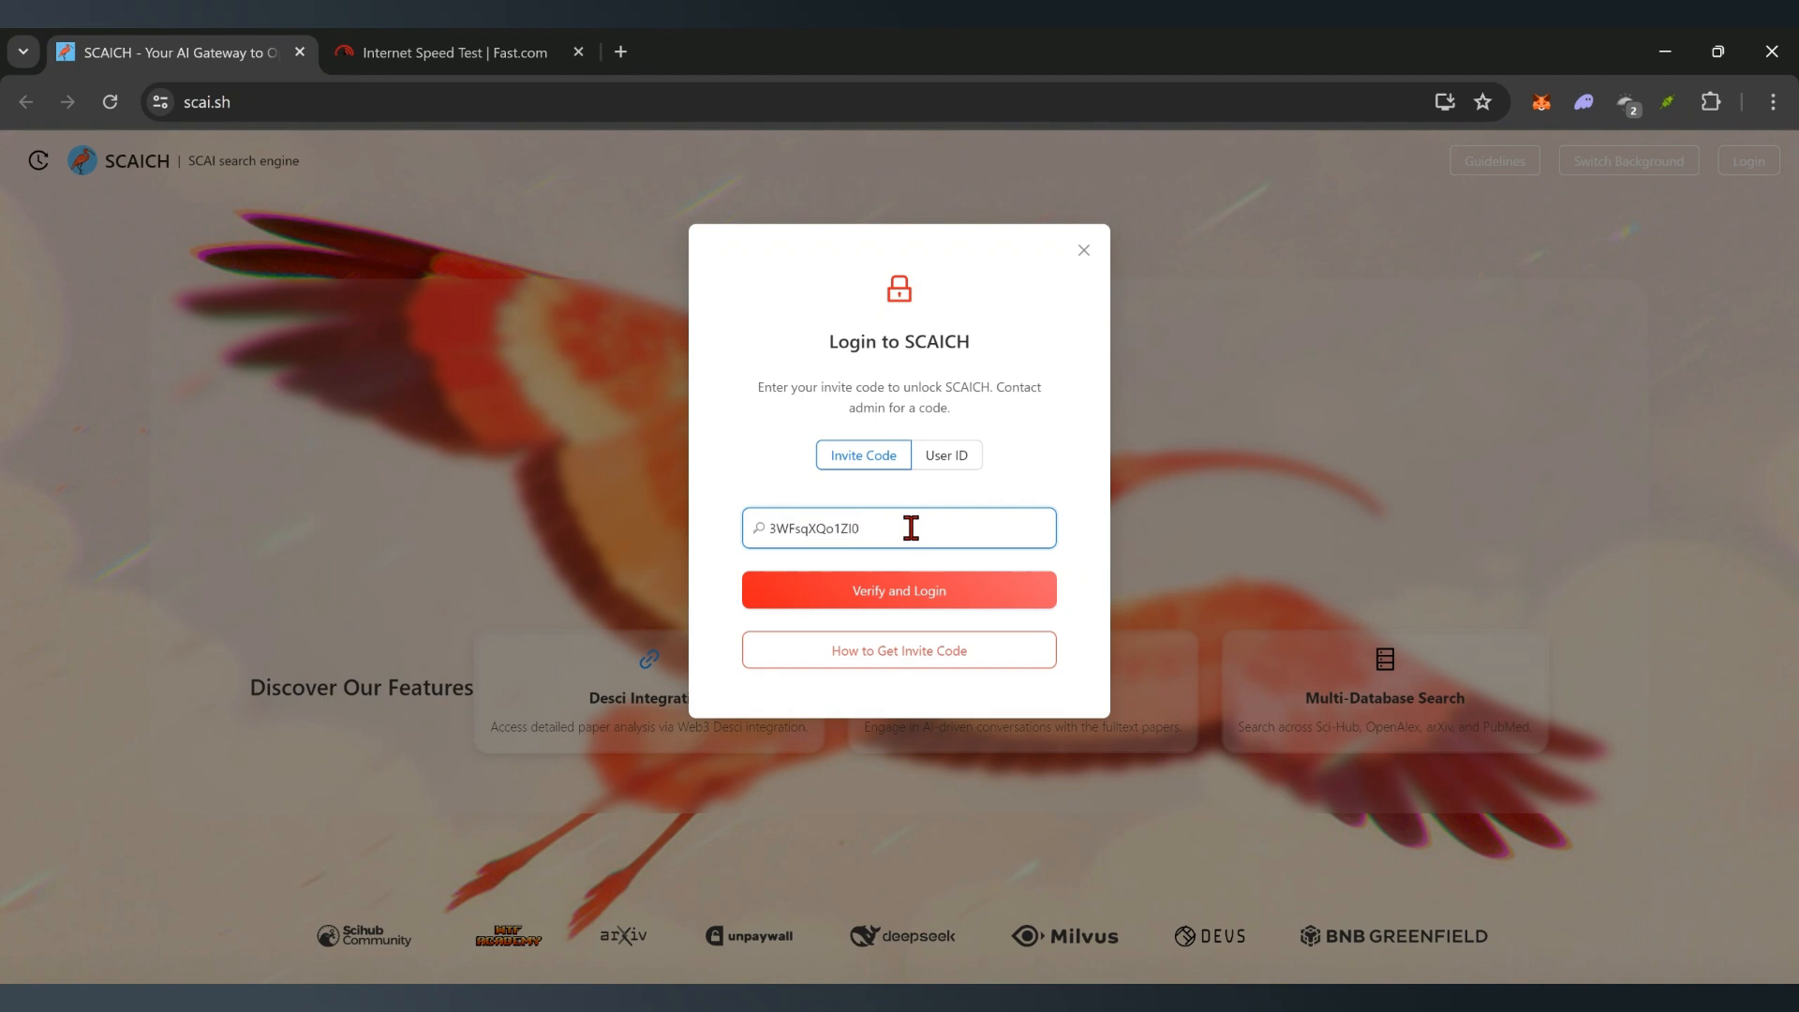
{"action": "double_click", "coordinate": [910, 528]}
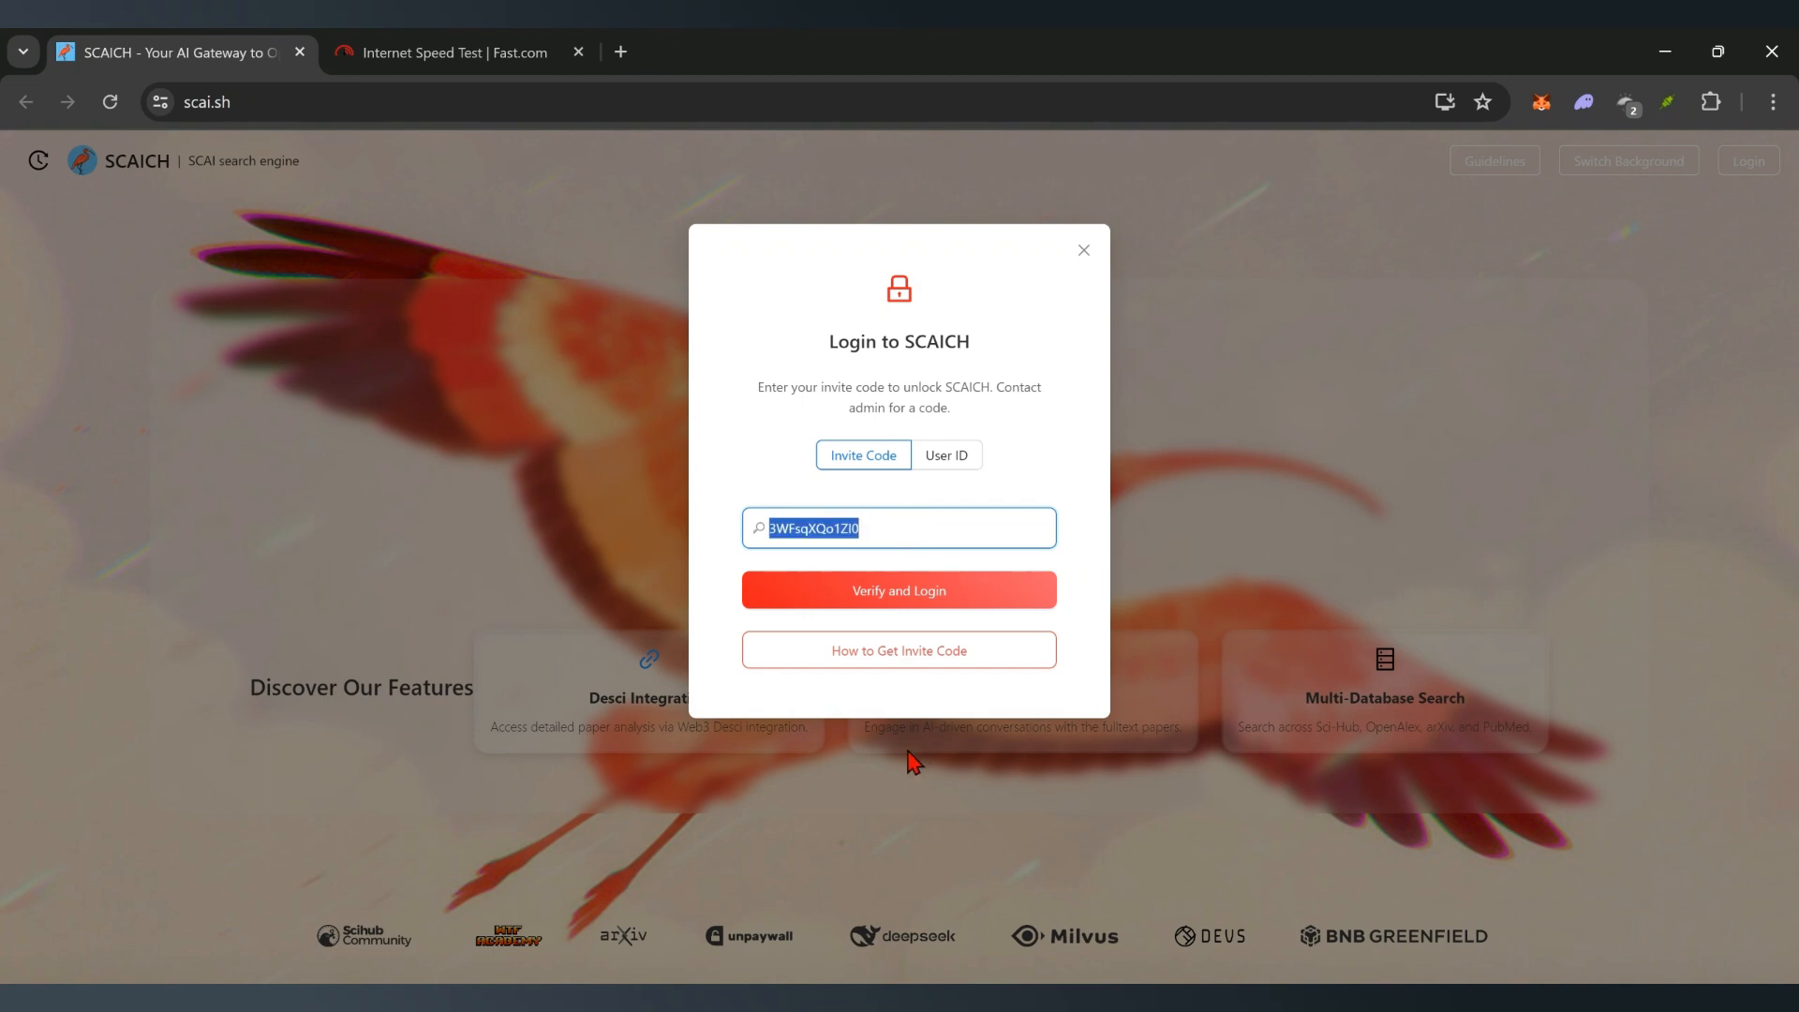
{"action": "key", "text": "ctrl+v"}
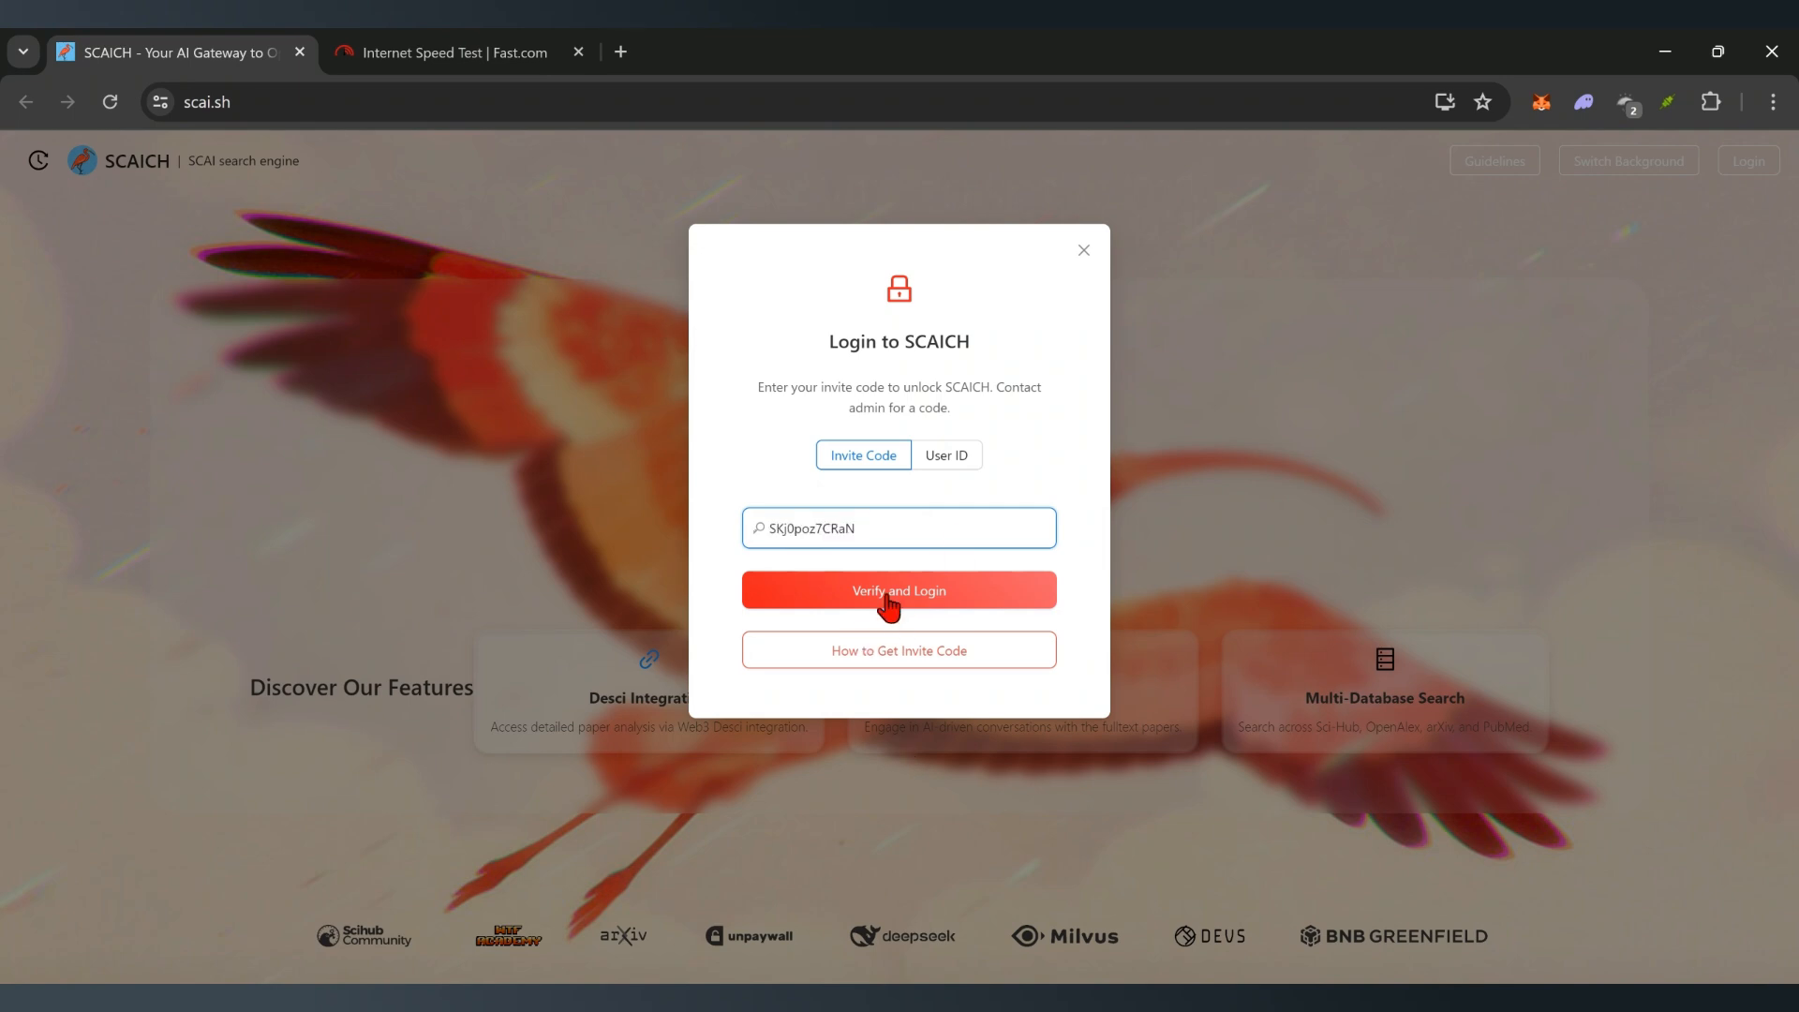
{"action": "left_click", "coordinate": [888, 604]}
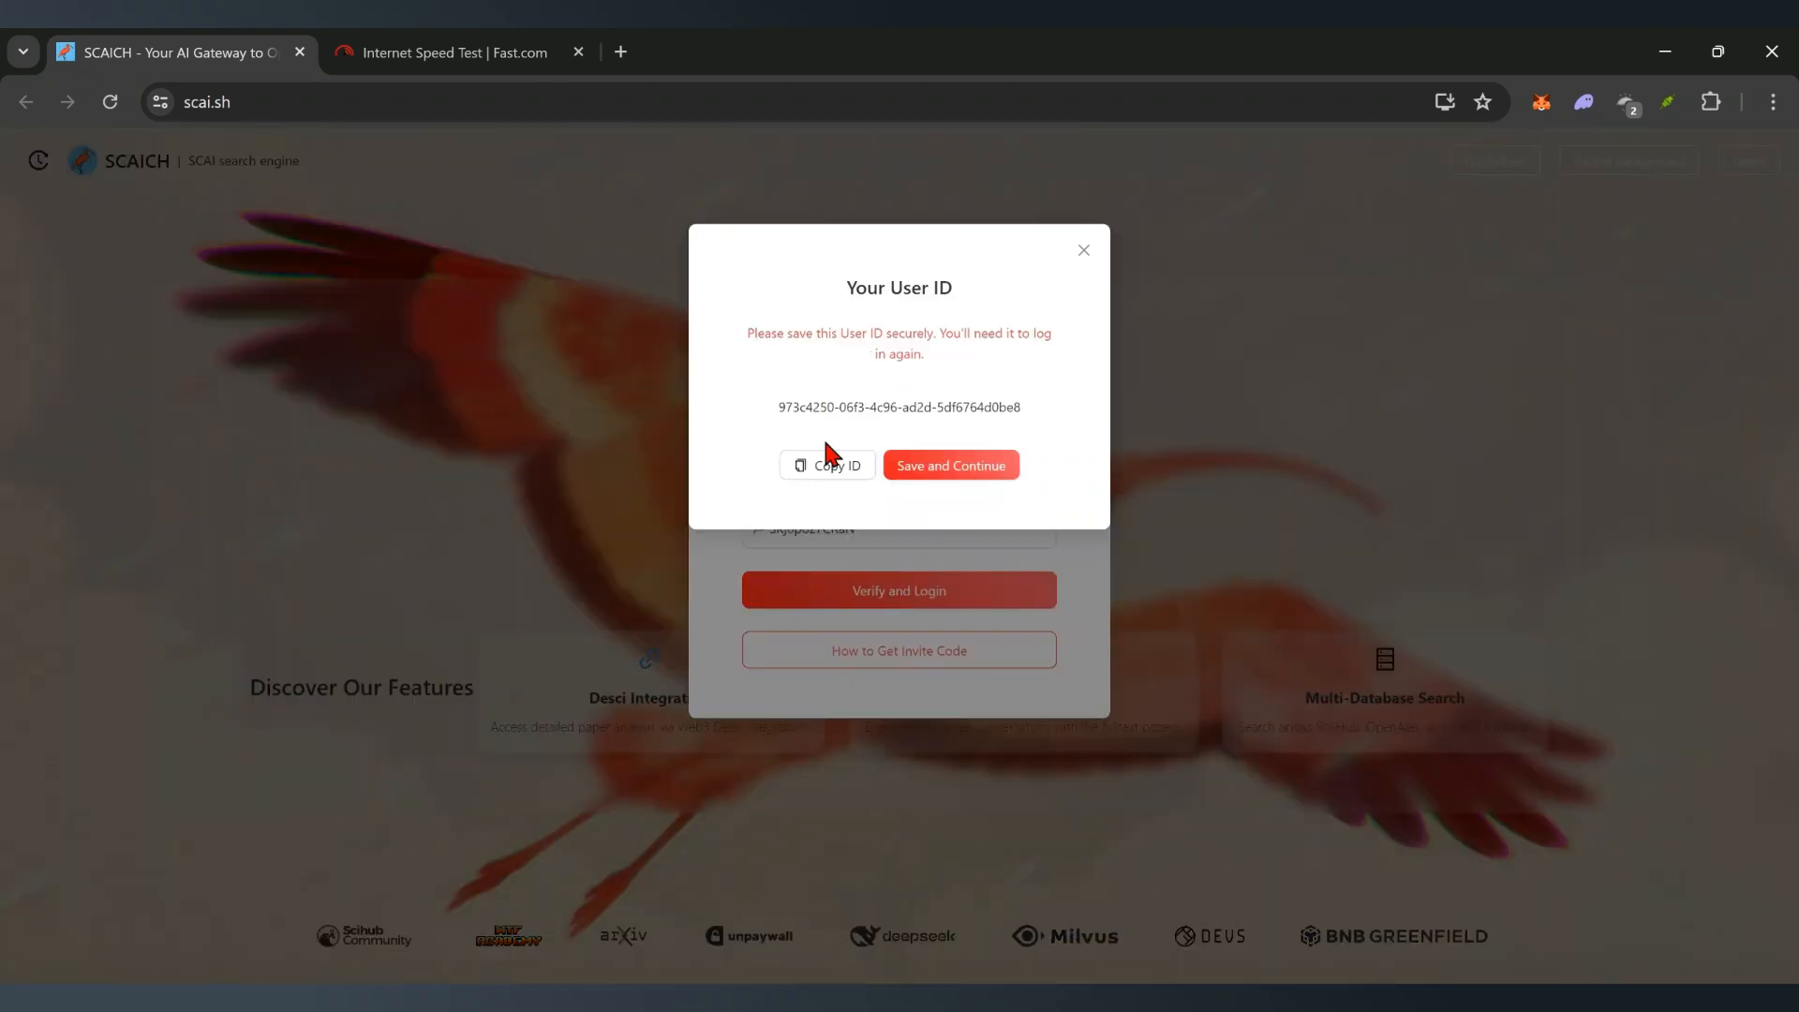
- Copy the newly generated User ID, then save it and continue to the search page
{"action": "left_click", "coordinate": [816, 474]}
{"action": "left_click", "coordinate": [815, 478]}
{"action": "left_click", "coordinate": [933, 473]}
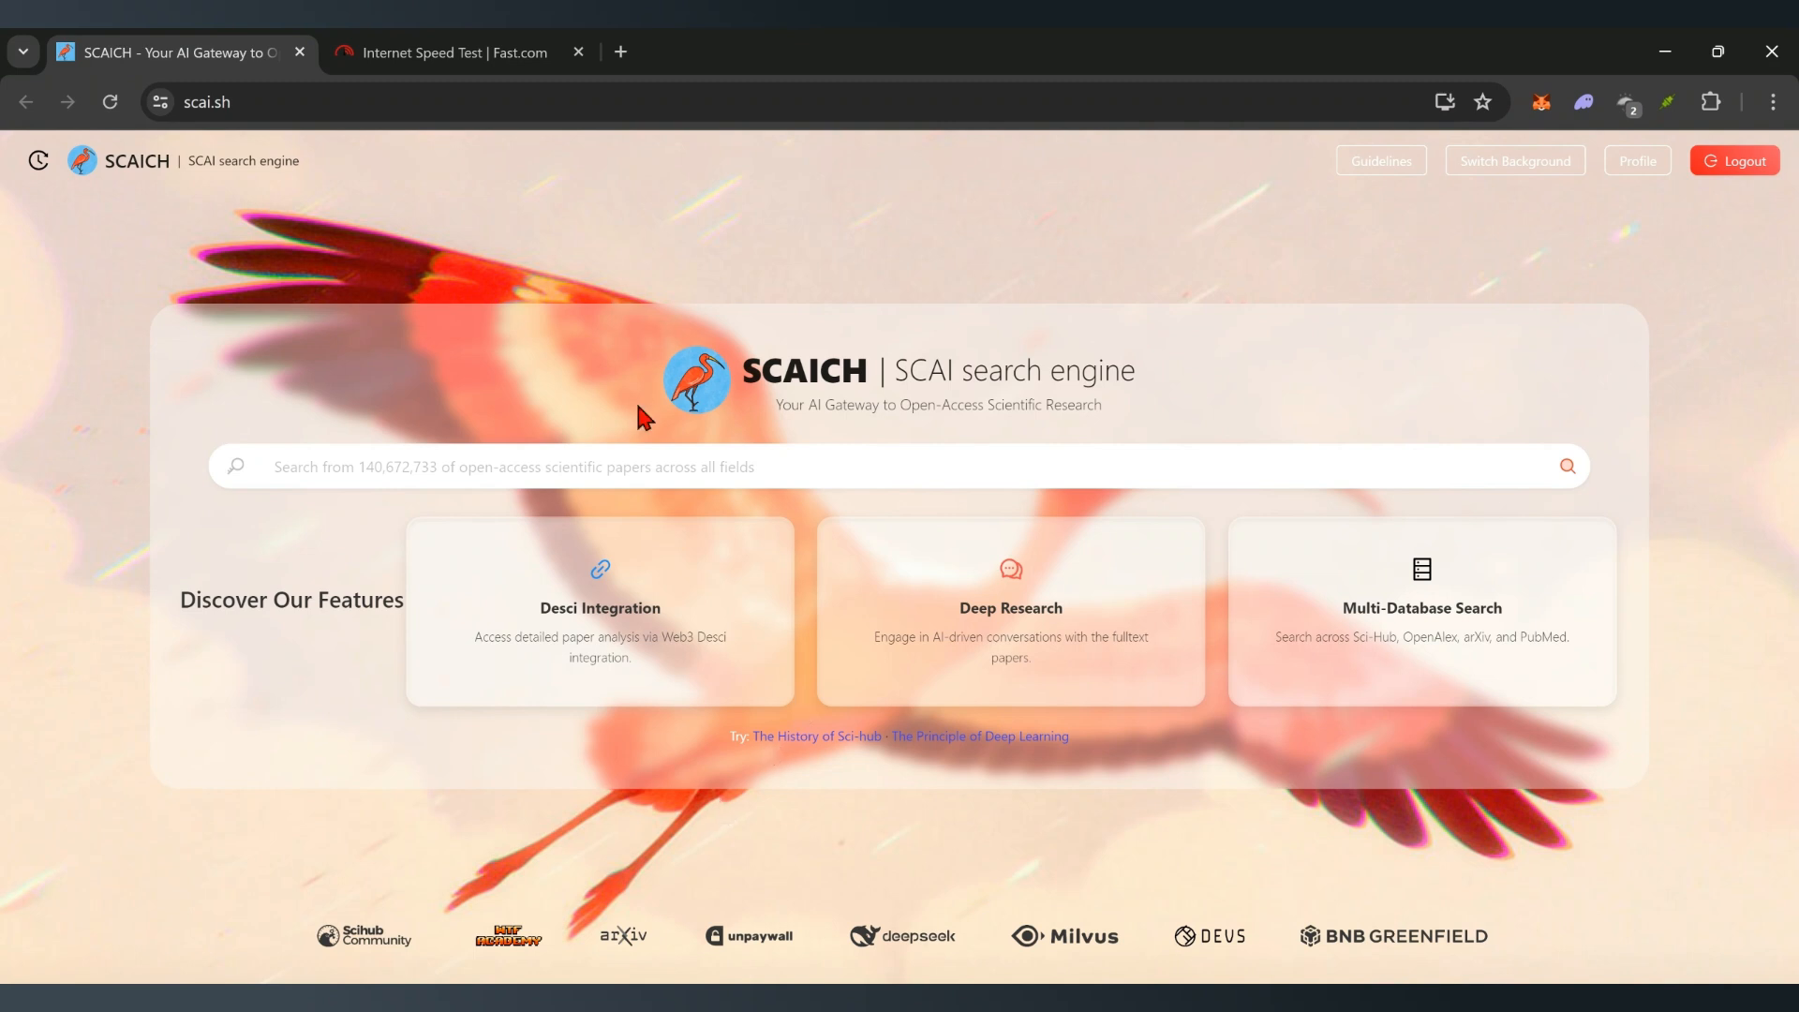
- Search the suggested query 'The History of Sci-hub' and browse the summary and paper results
{"action": "left_click", "coordinate": [829, 742]}
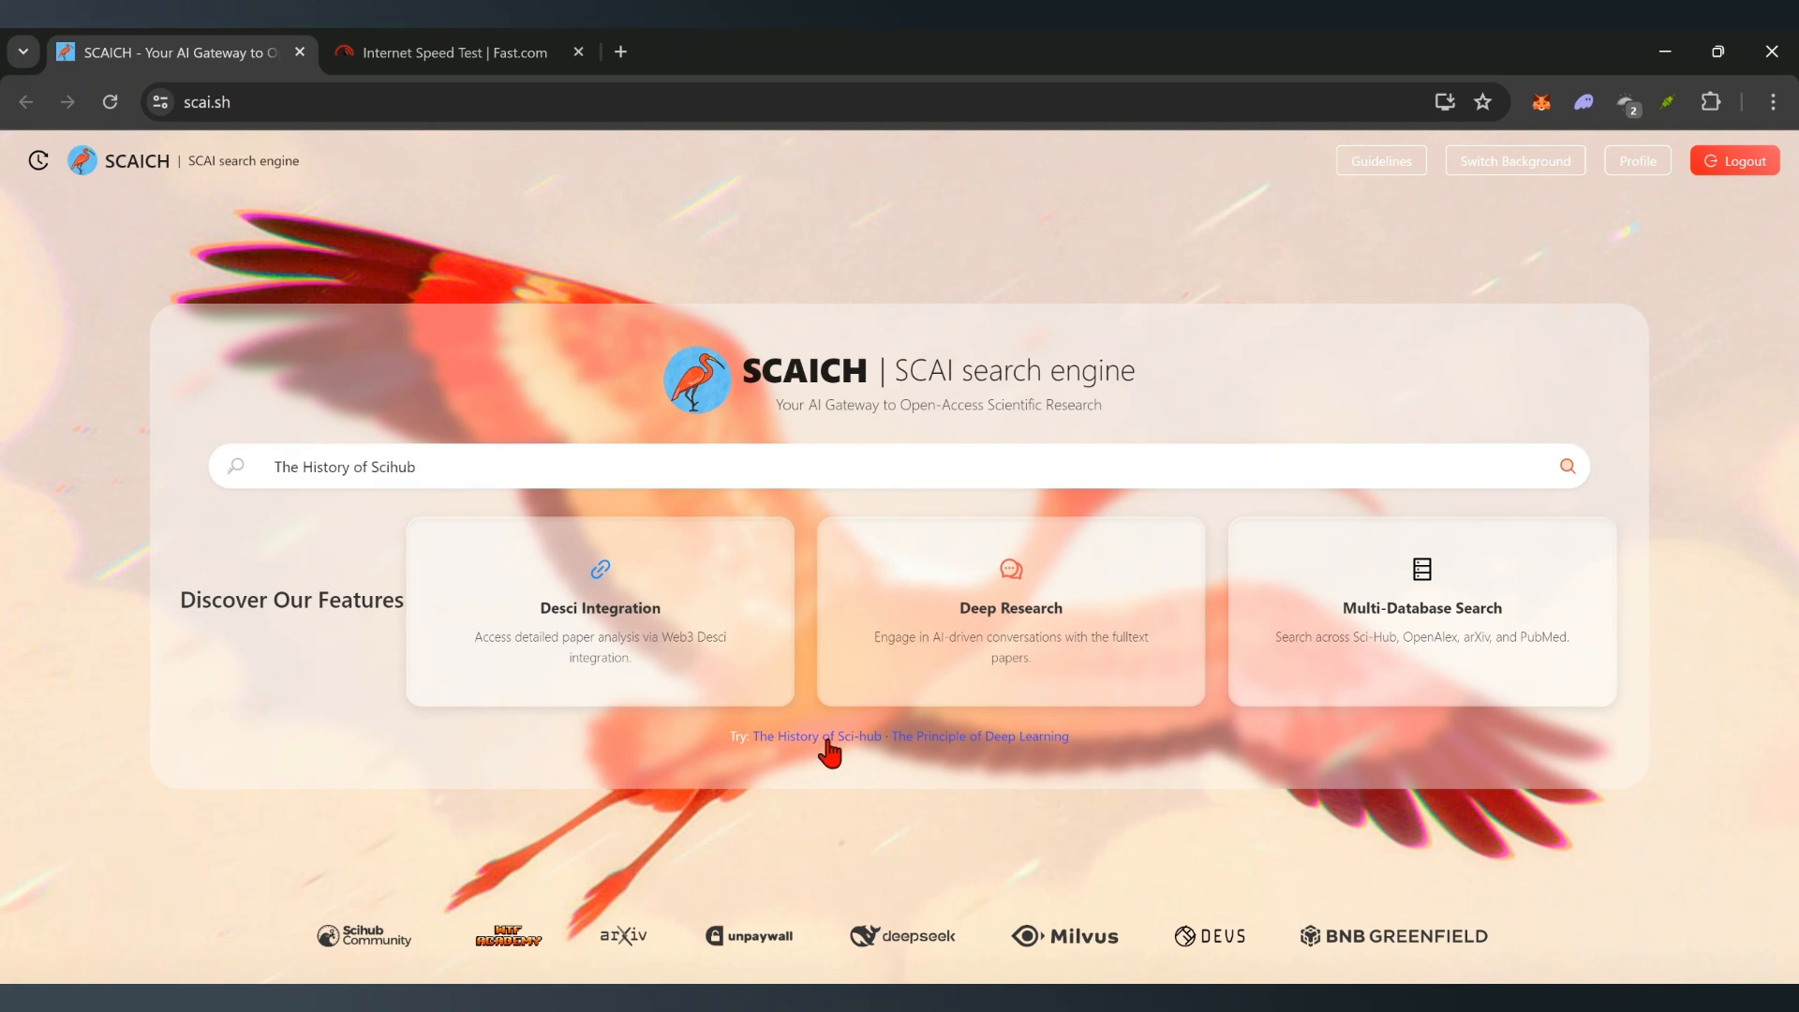
{"action": "left_click", "coordinate": [1571, 467]}
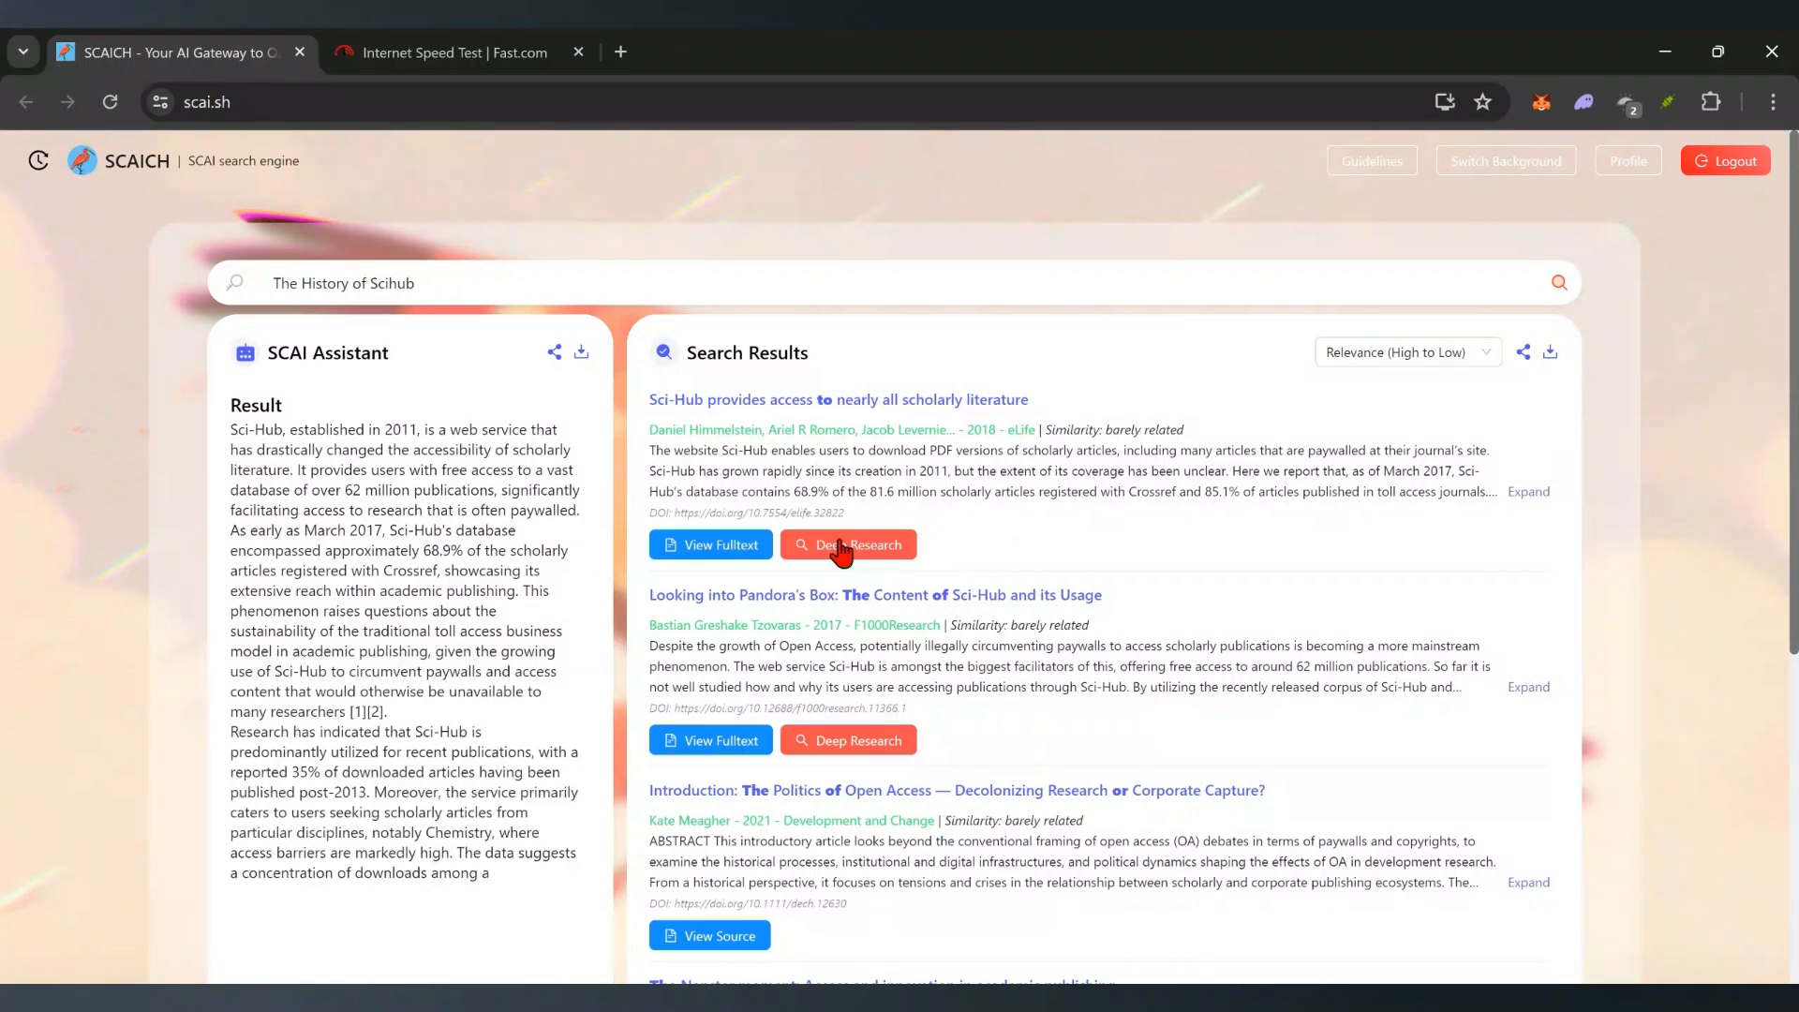
{"action": "scroll", "coordinate": [246, 671], "scroll_direction": "down", "scroll_amount": 3}
{"action": "scroll", "coordinate": [245, 671], "scroll_direction": "down", "scroll_amount": 1}
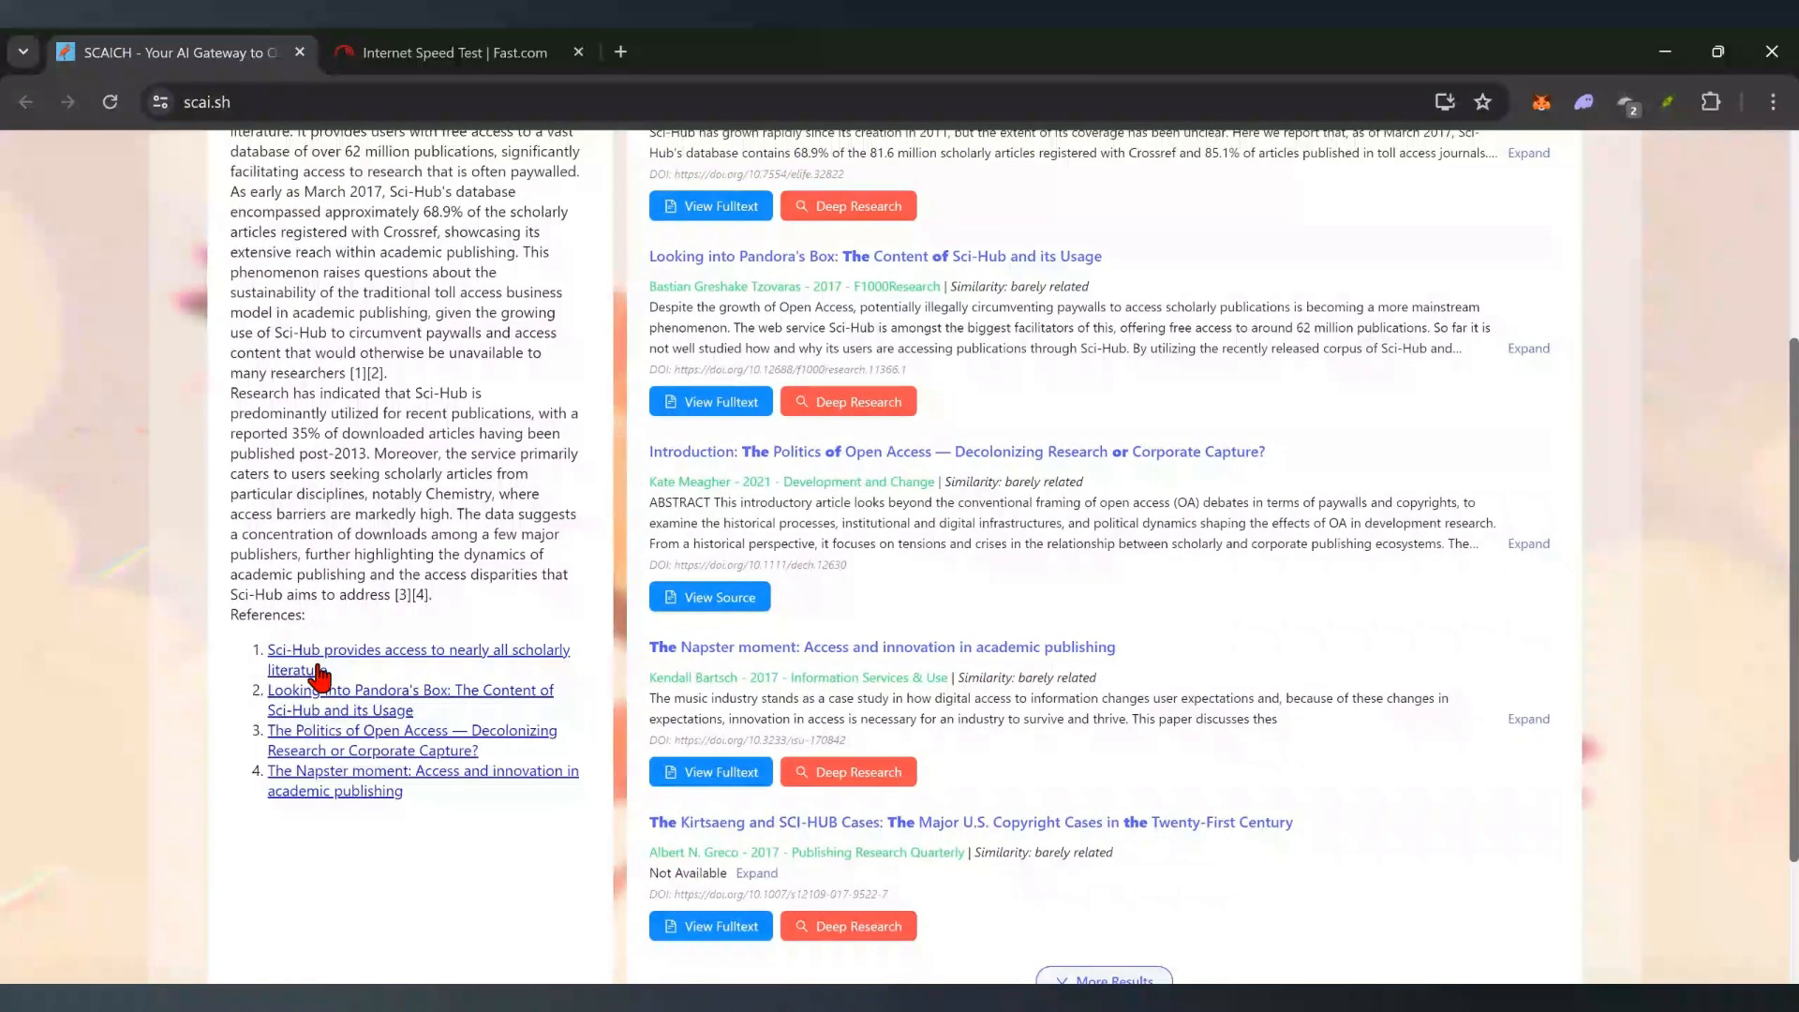
{"action": "scroll", "coordinate": [462, 575], "scroll_direction": "up", "scroll_amount": 4}
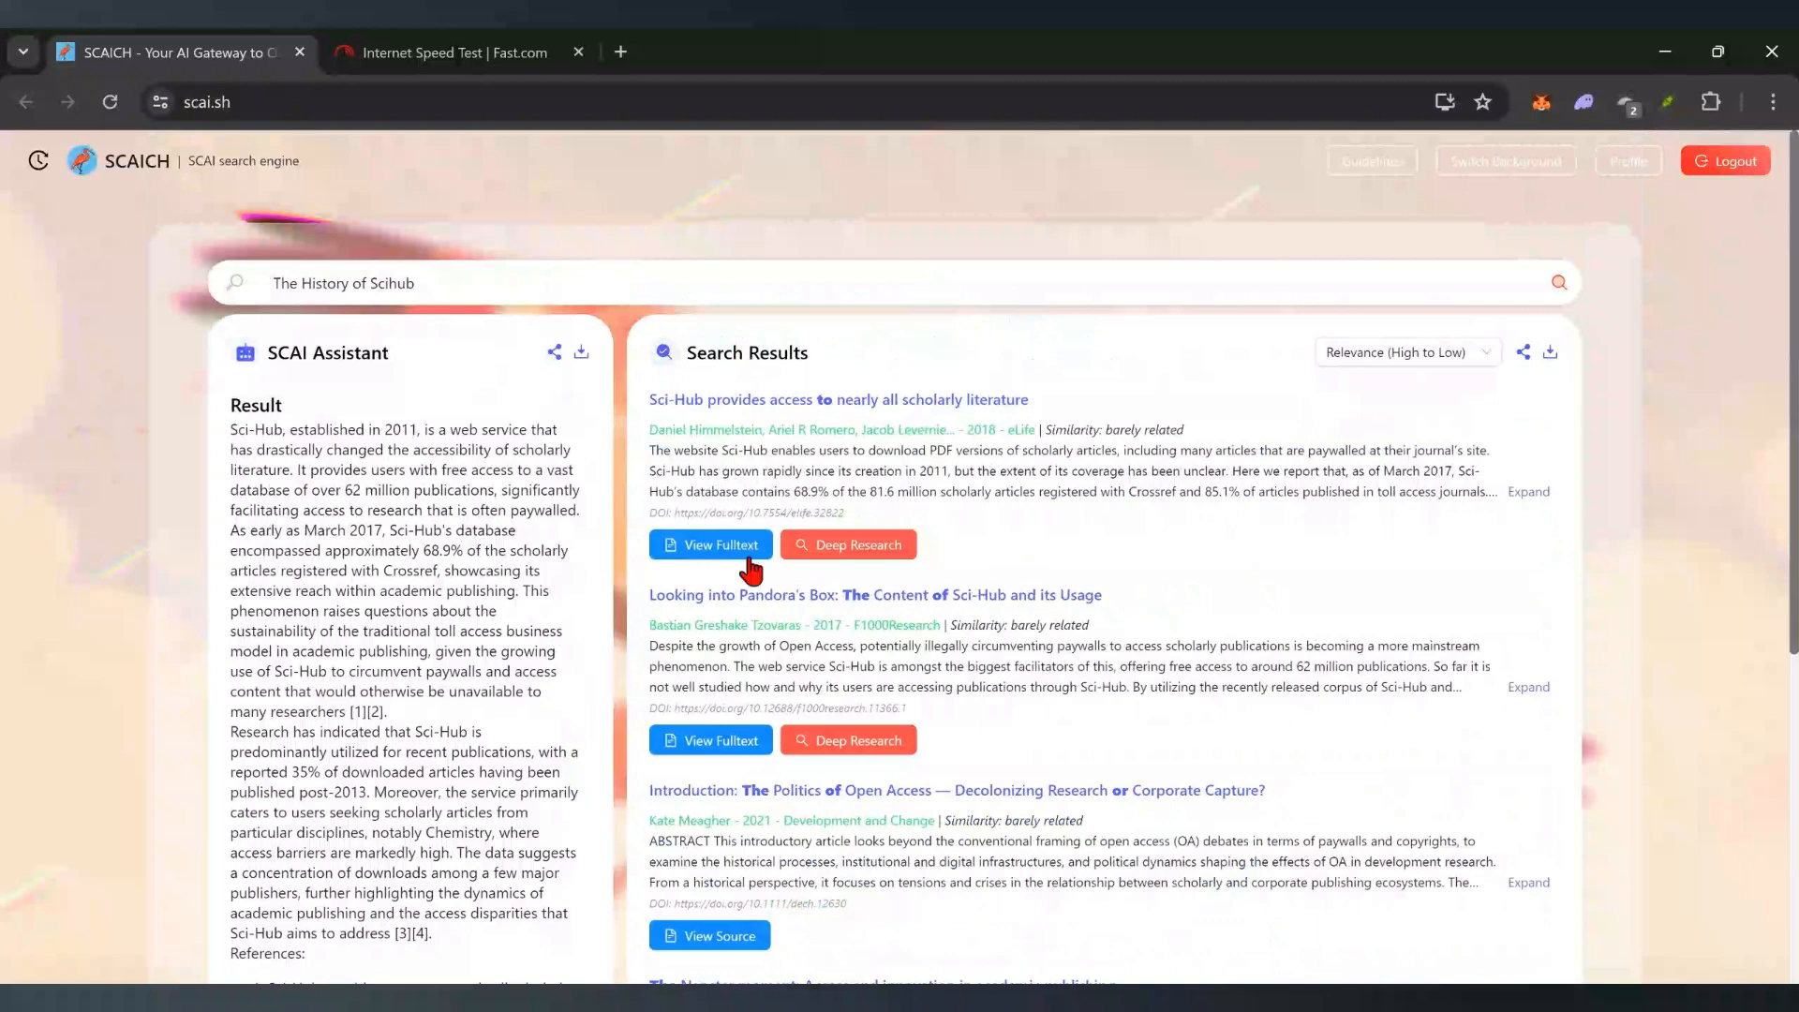
- In the first paper's Deep Research chat, ask 'what are the key motivations behind scihub'
{"action": "left_click", "coordinate": [854, 553]}
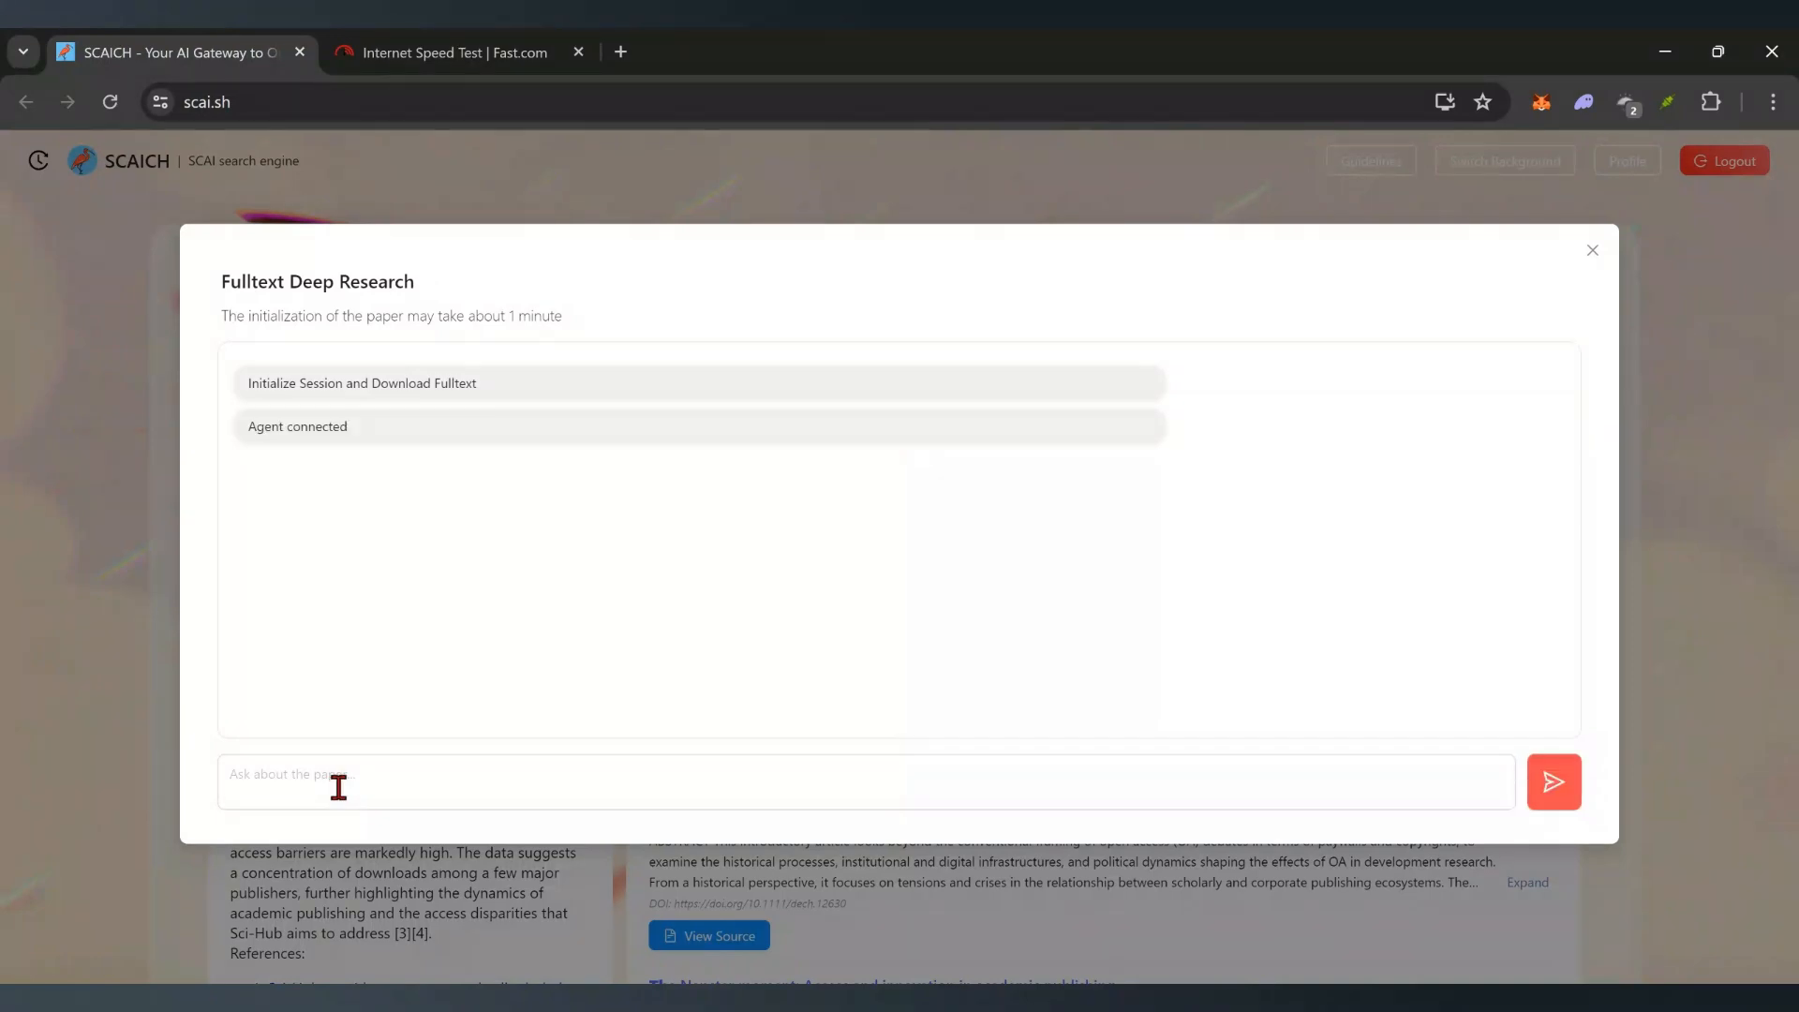
{"action": "left_click", "coordinate": [364, 784]}
{"action": "type", "text": "what"}
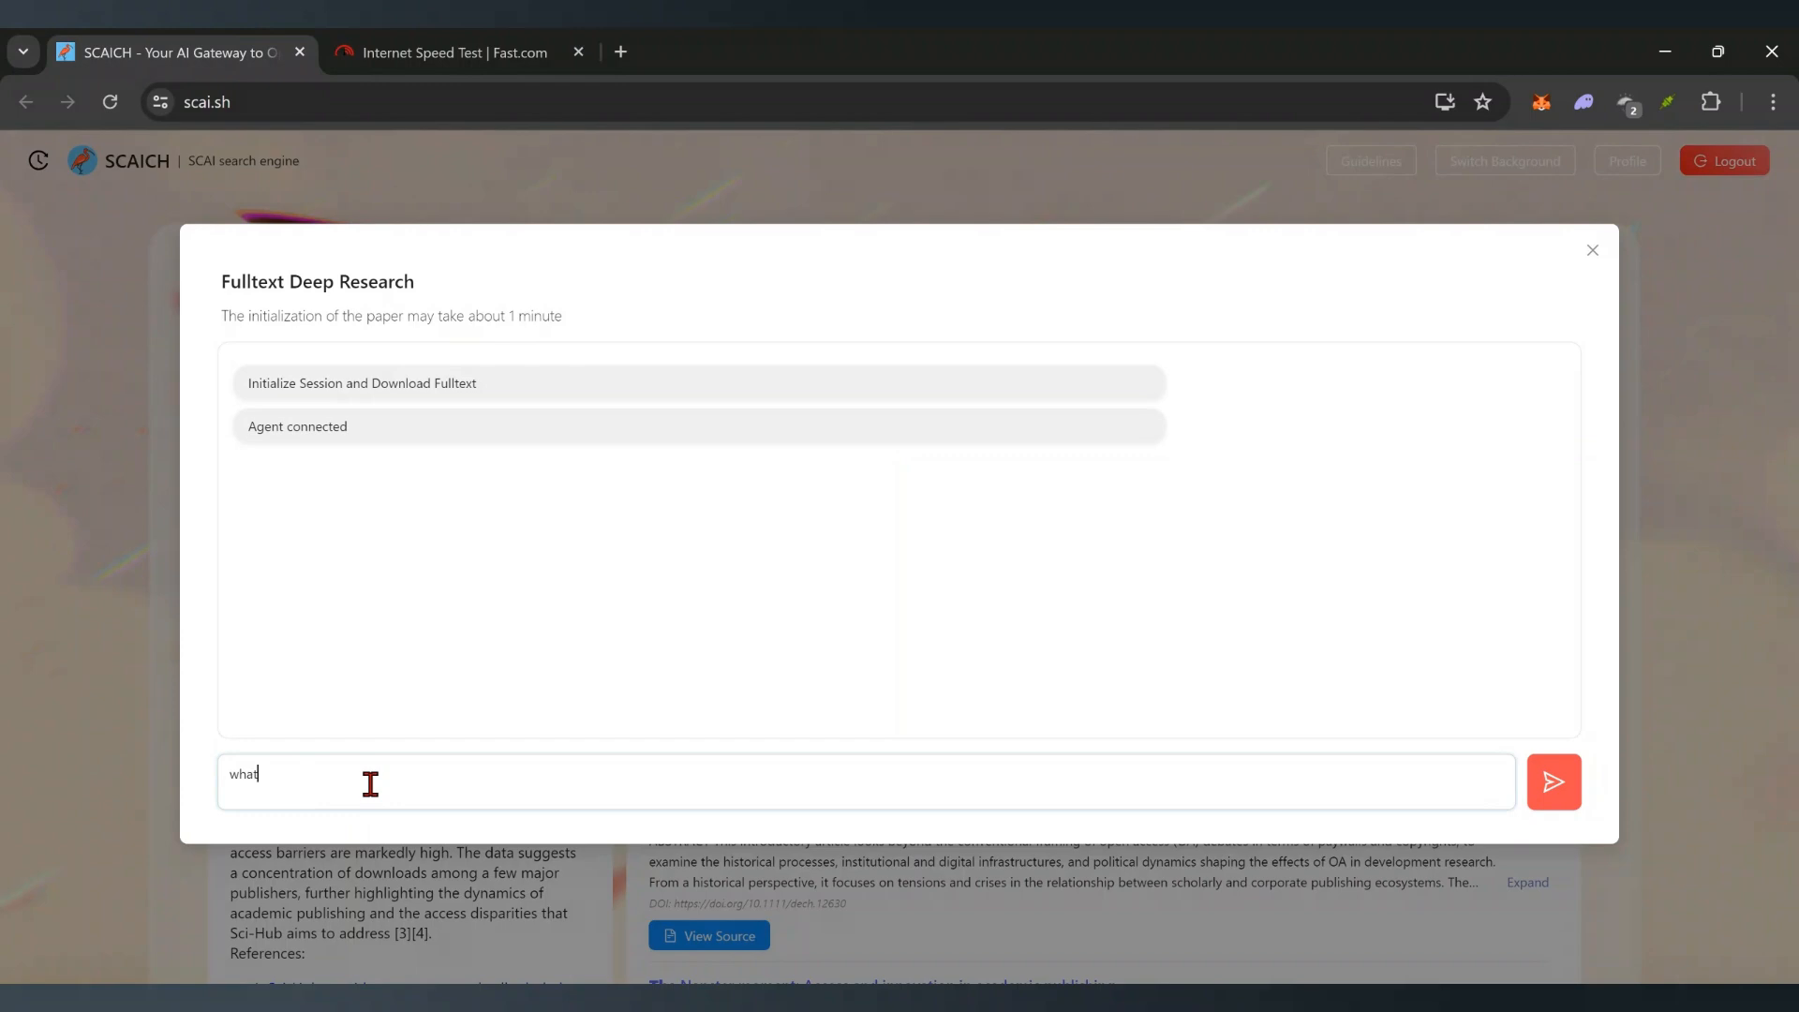
{"action": "type", "text": " are the key motivations behind scihub"}
{"action": "key", "text": "Return"}
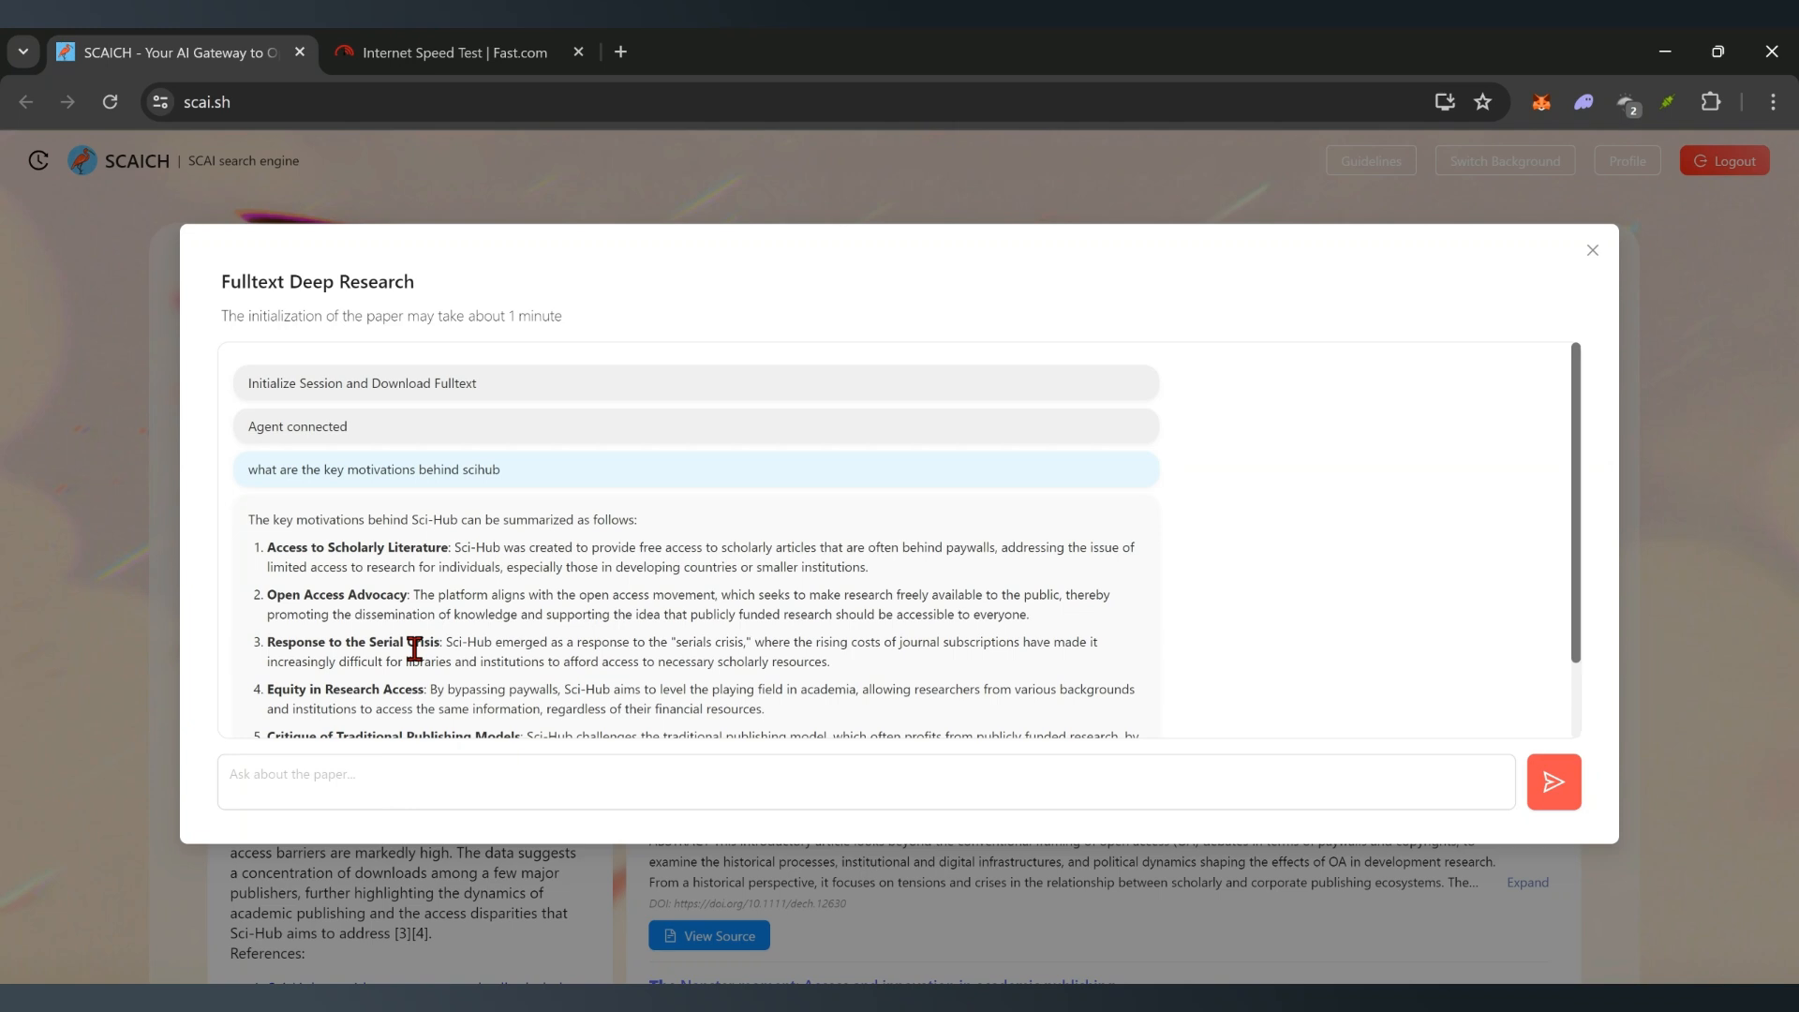
- Close the Deep Research chat, view and close the Profile, then log out
{"action": "left_click", "coordinate": [1592, 250]}
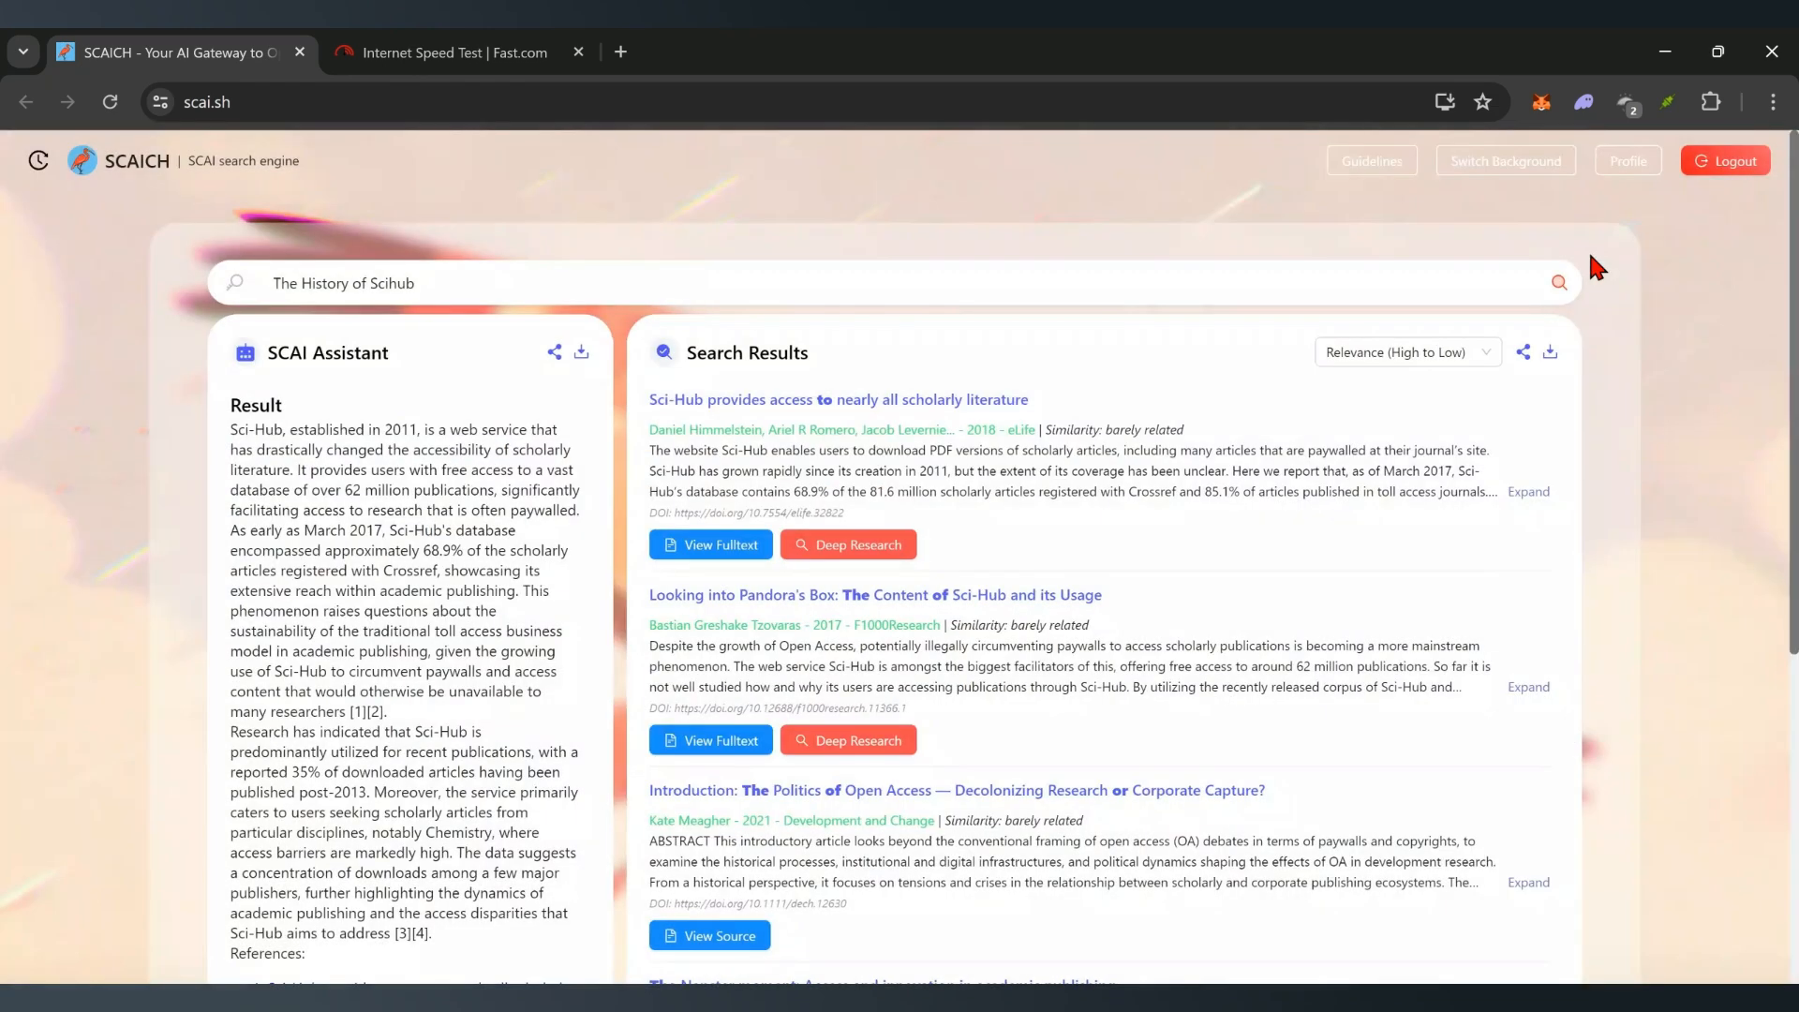
{"action": "left_click", "coordinate": [1621, 164]}
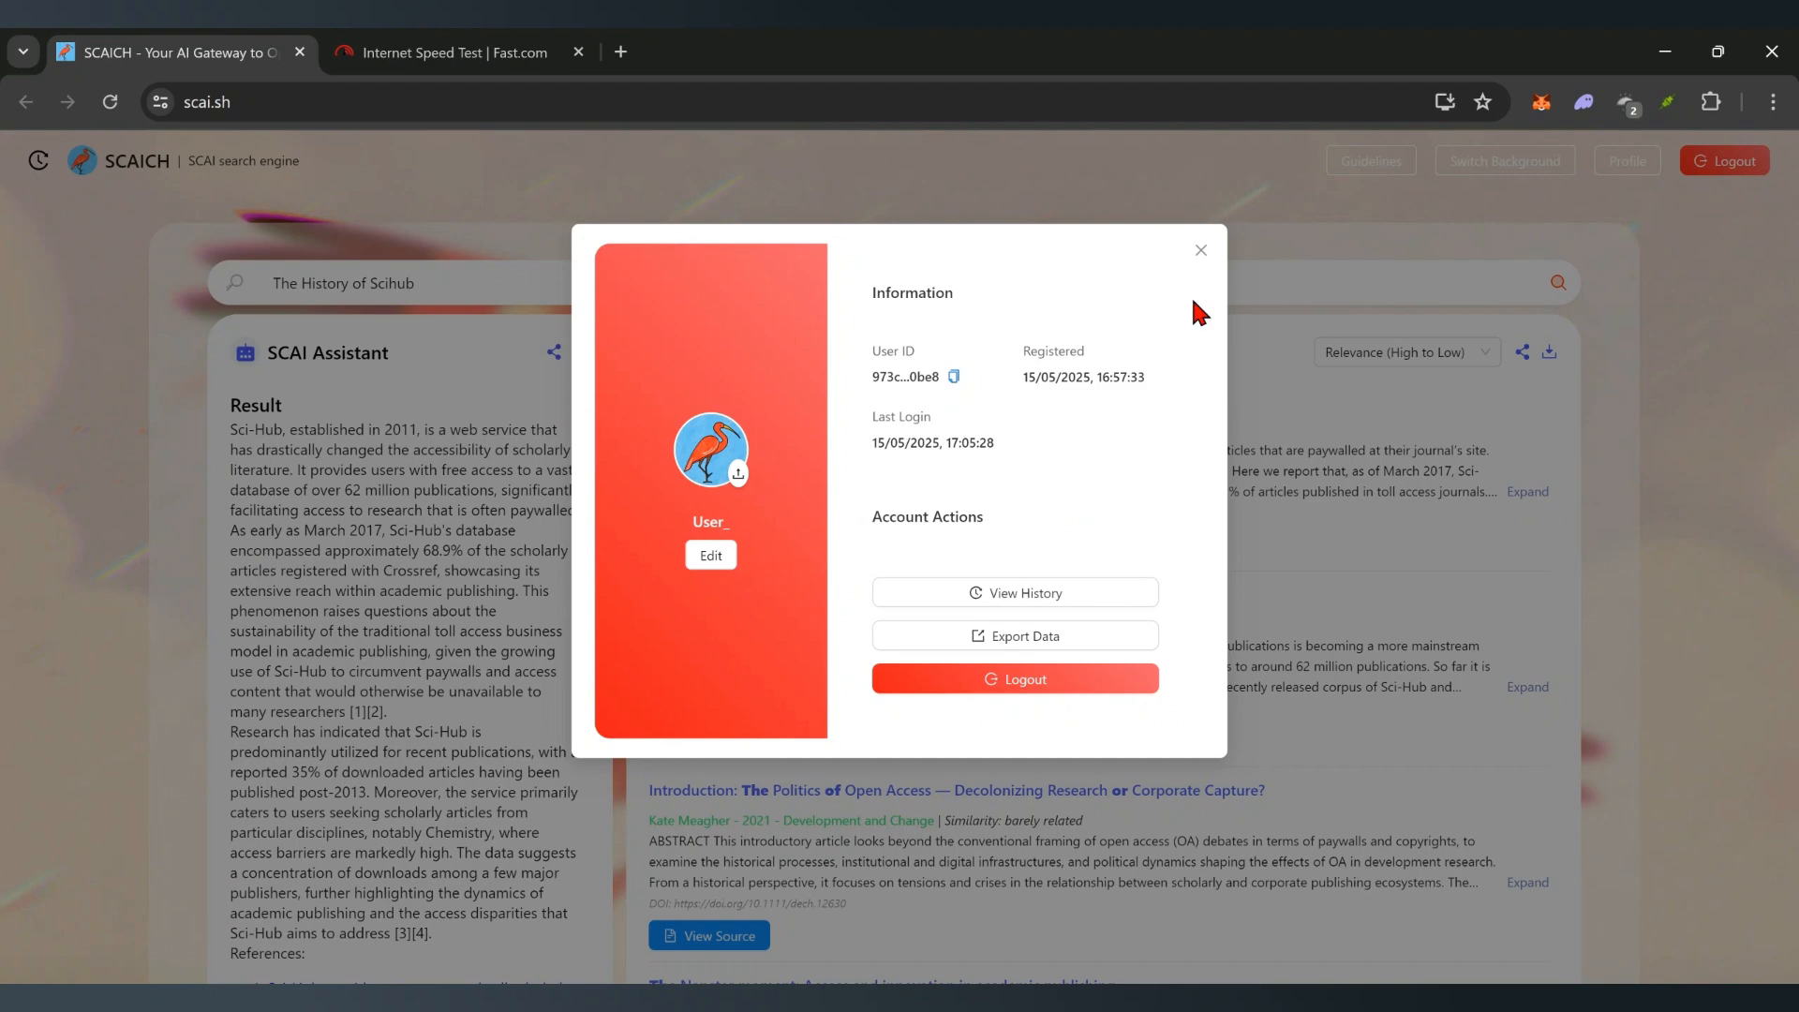
{"action": "left_click", "coordinate": [1200, 250]}
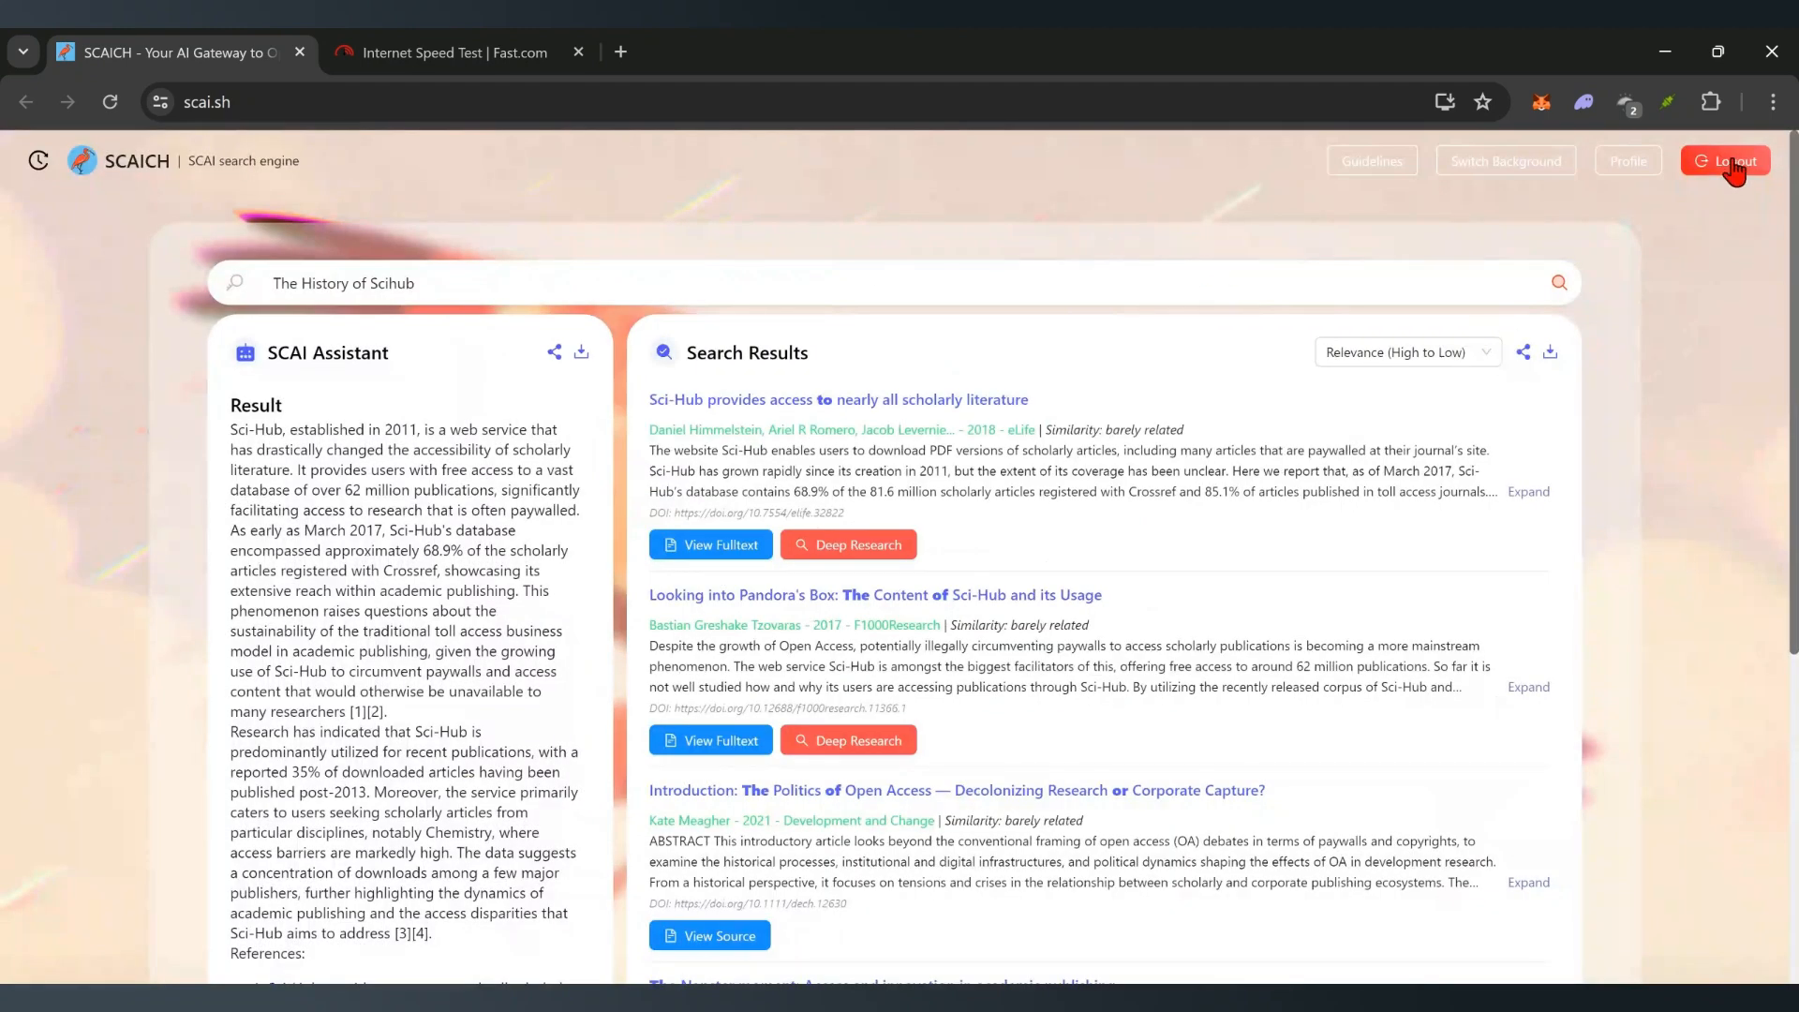
{"action": "left_click", "coordinate": [1738, 170]}
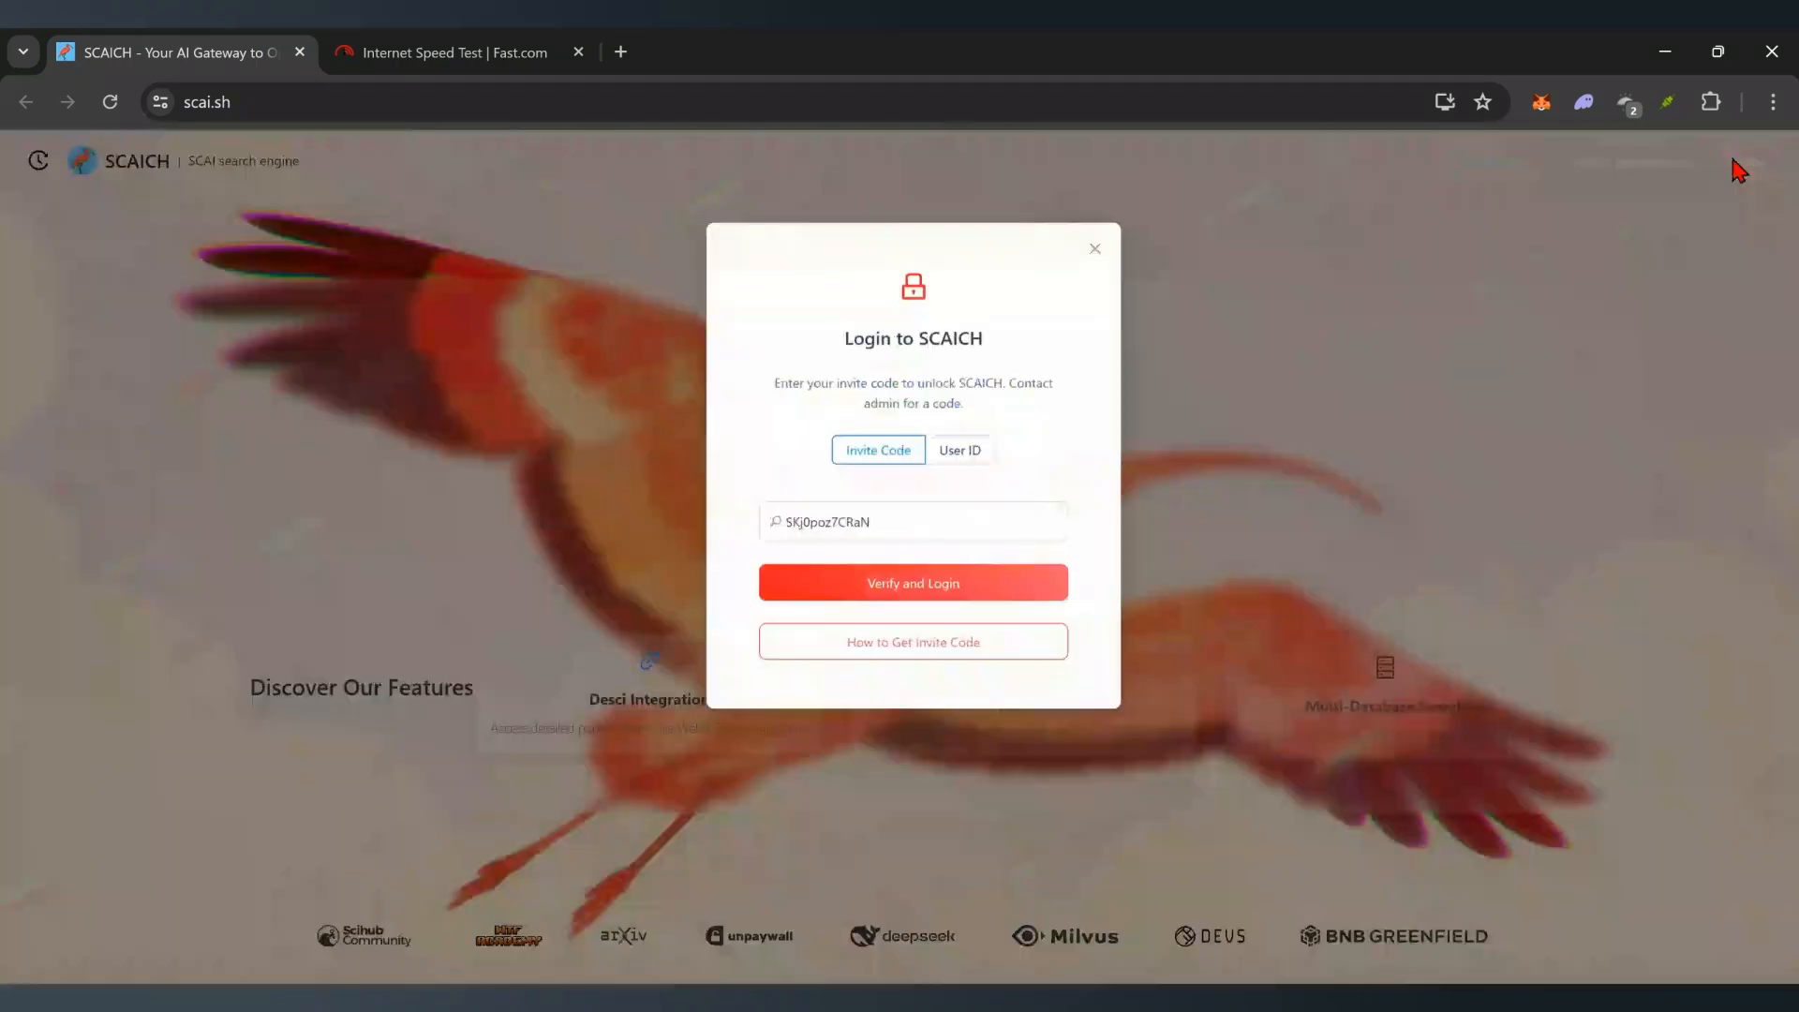
- Log back in by pasting the saved User ID into the User ID login field
{"action": "left_click", "coordinate": [935, 459]}
{"action": "left_click", "coordinate": [869, 434]}
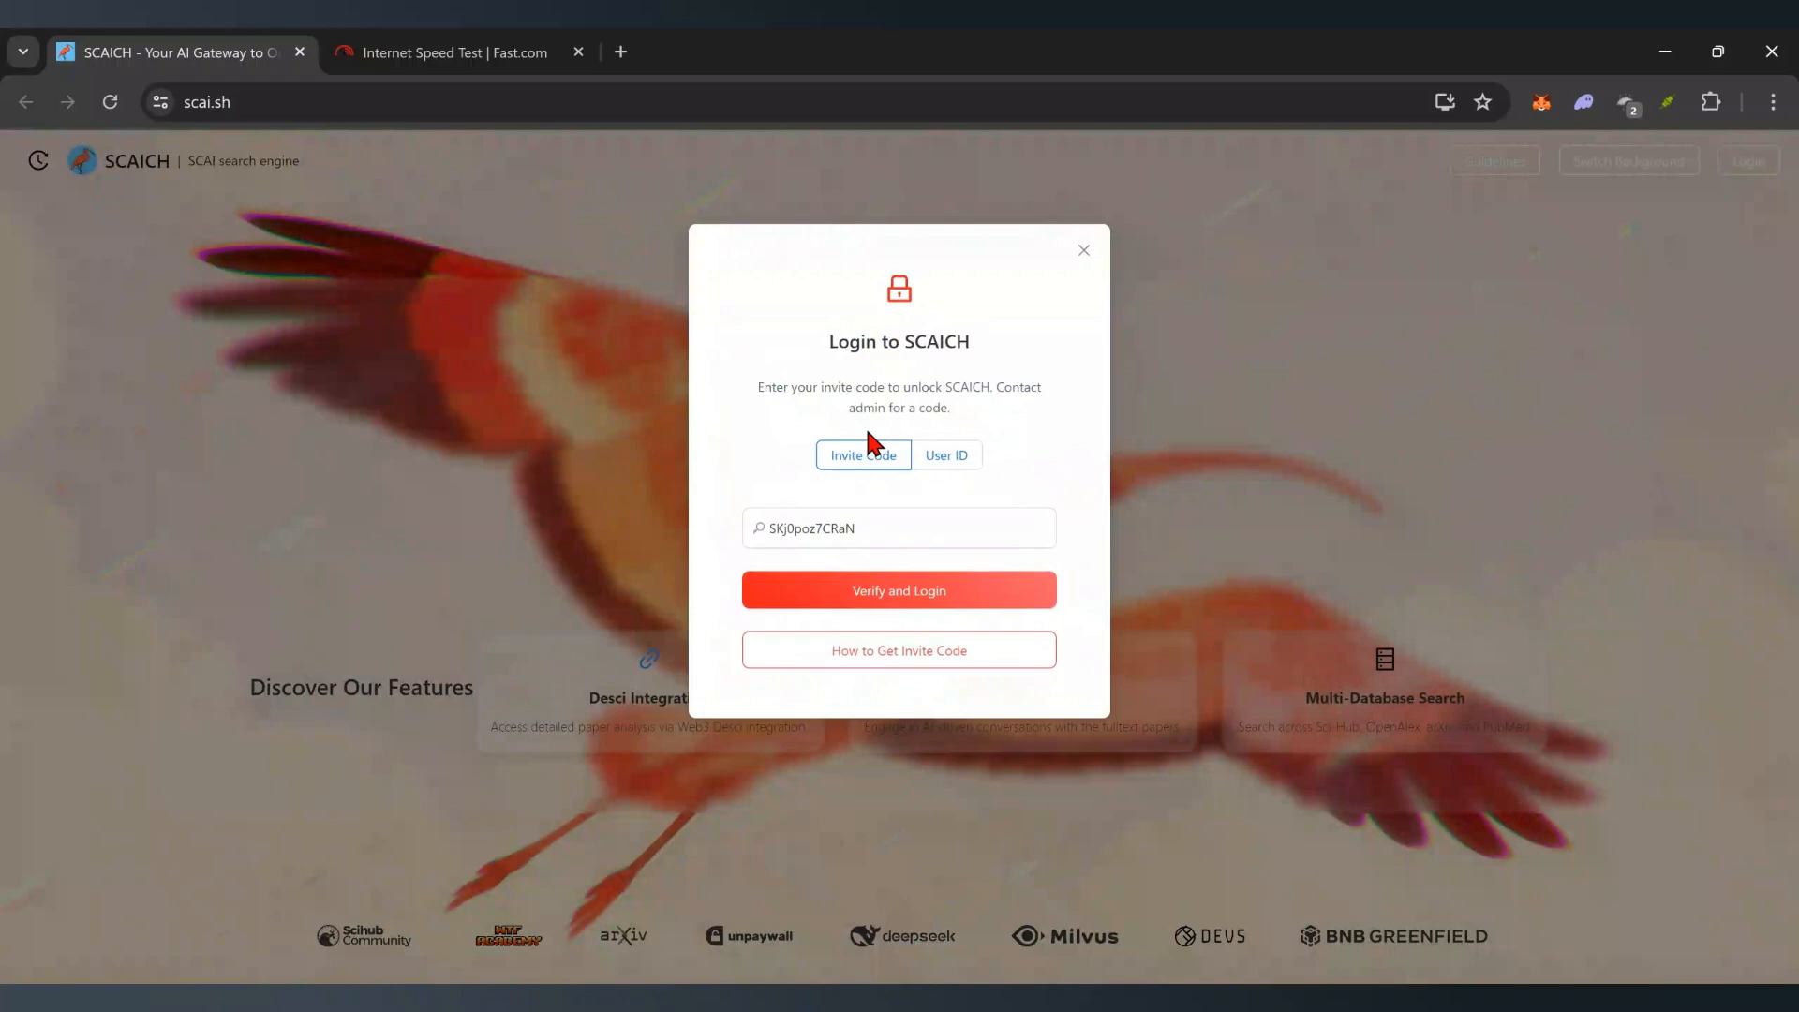
{"action": "left_click", "coordinate": [896, 603]}
{"action": "left_click", "coordinate": [937, 459]}
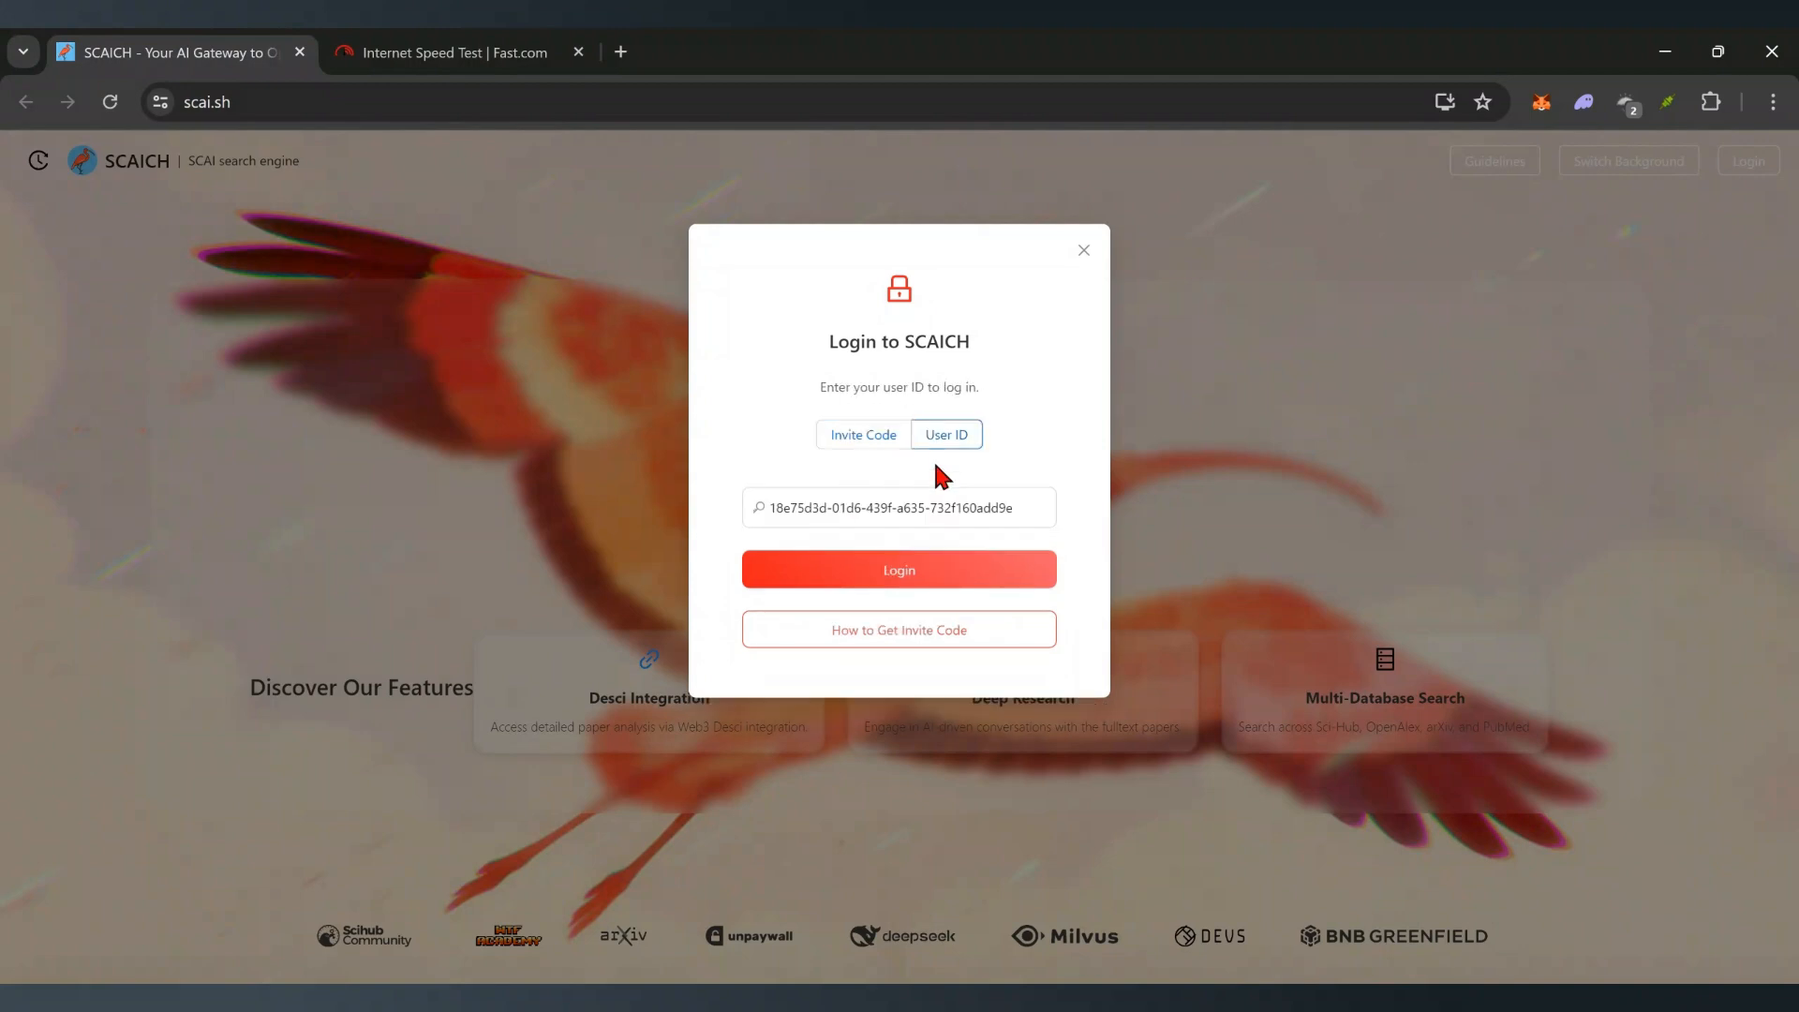
{"action": "left_click", "coordinate": [934, 511]}
{"action": "key", "text": "ctrl+a"}
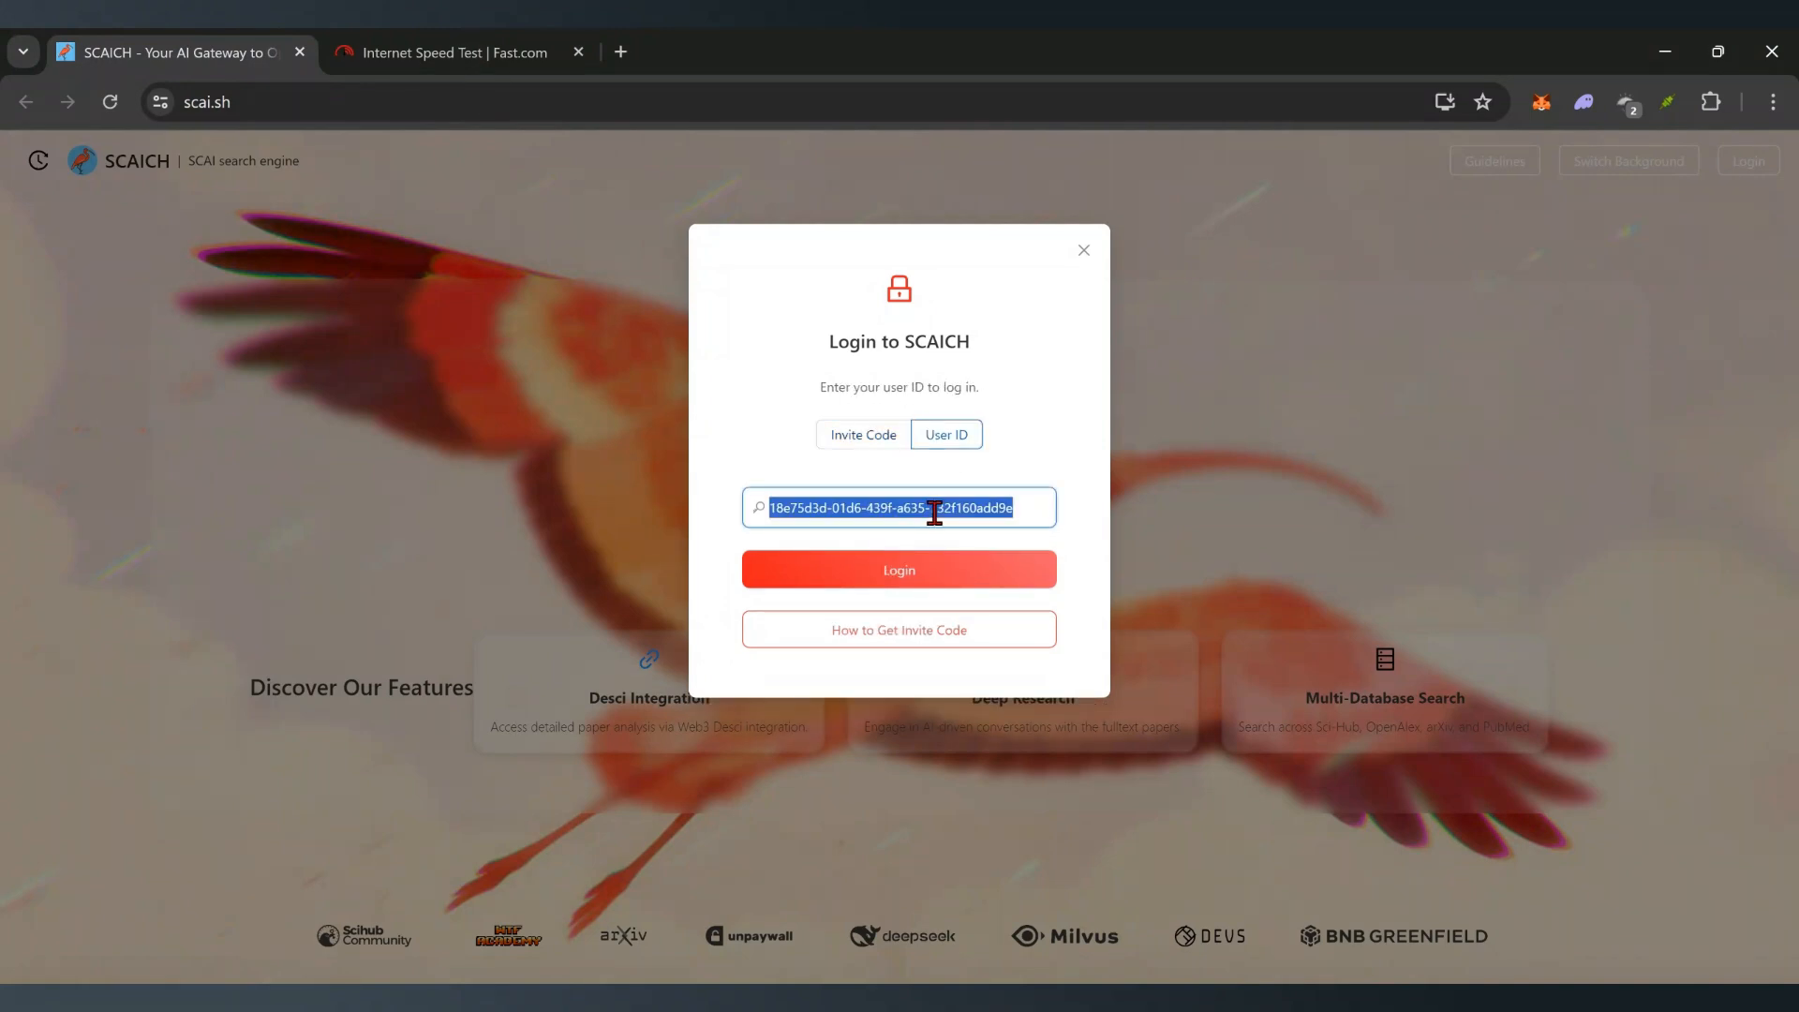
{"action": "key", "text": "ctrl+v"}
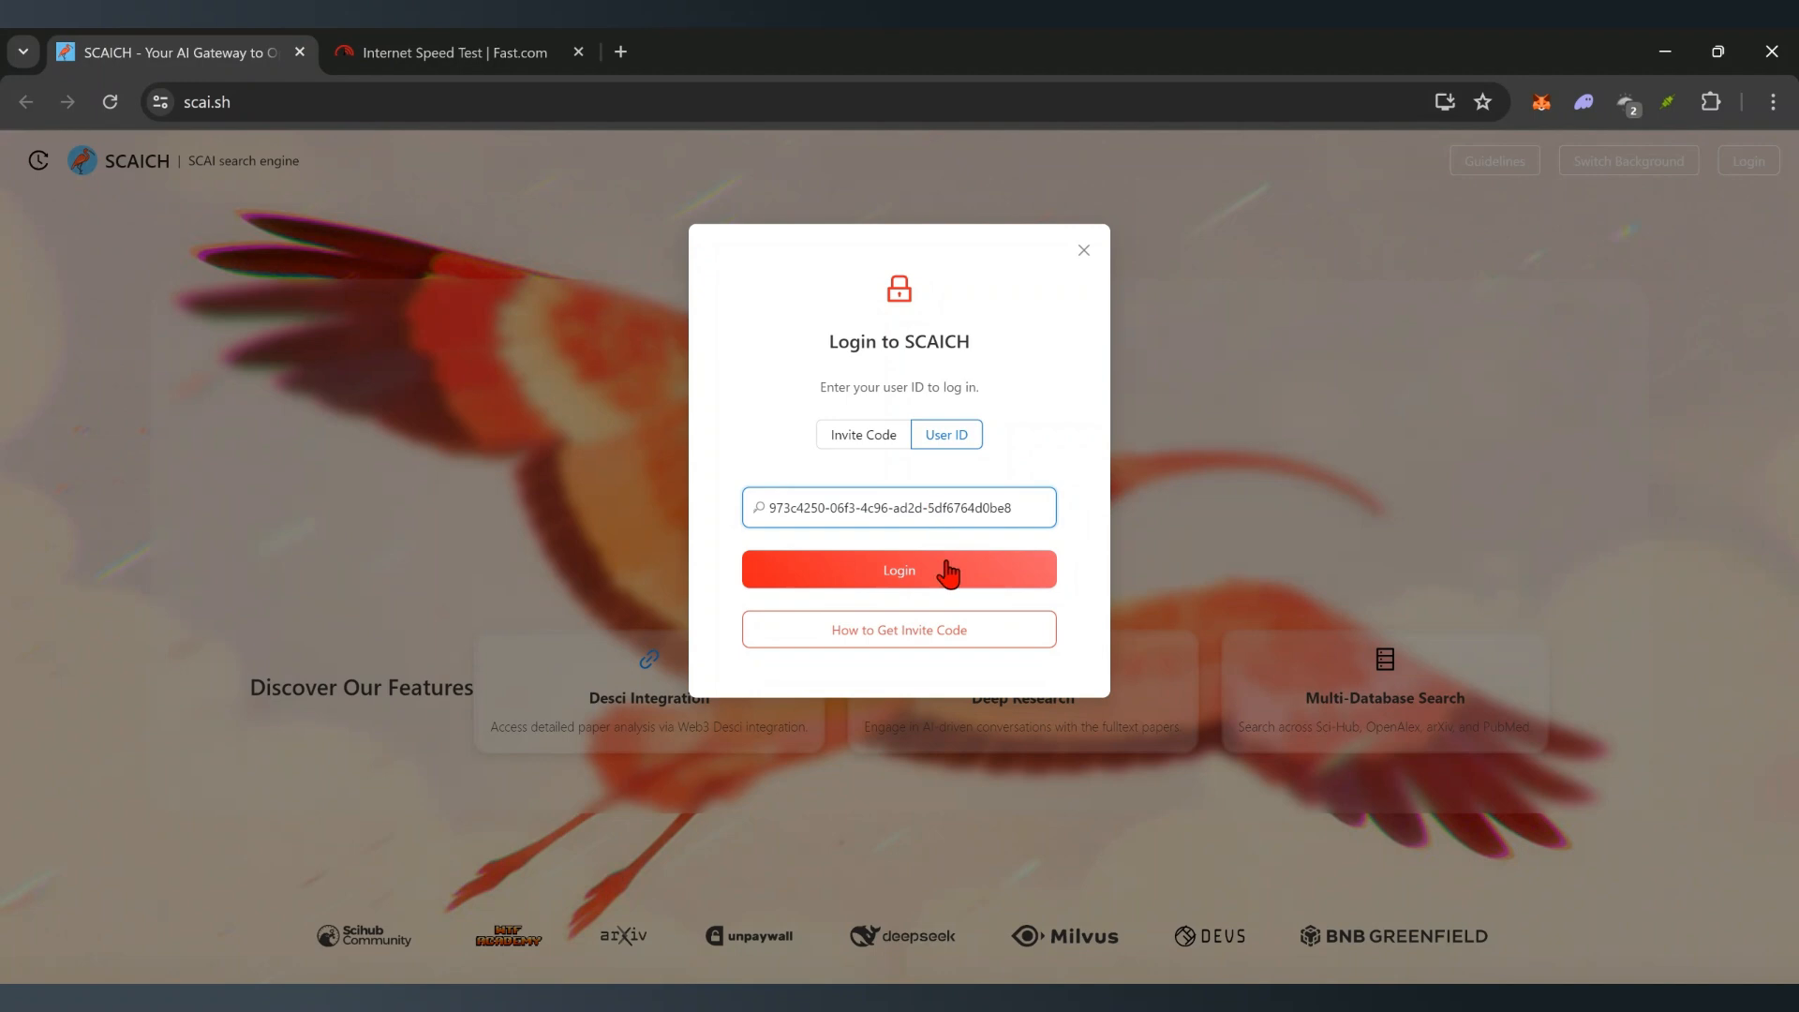
{"action": "left_click", "coordinate": [948, 574]}
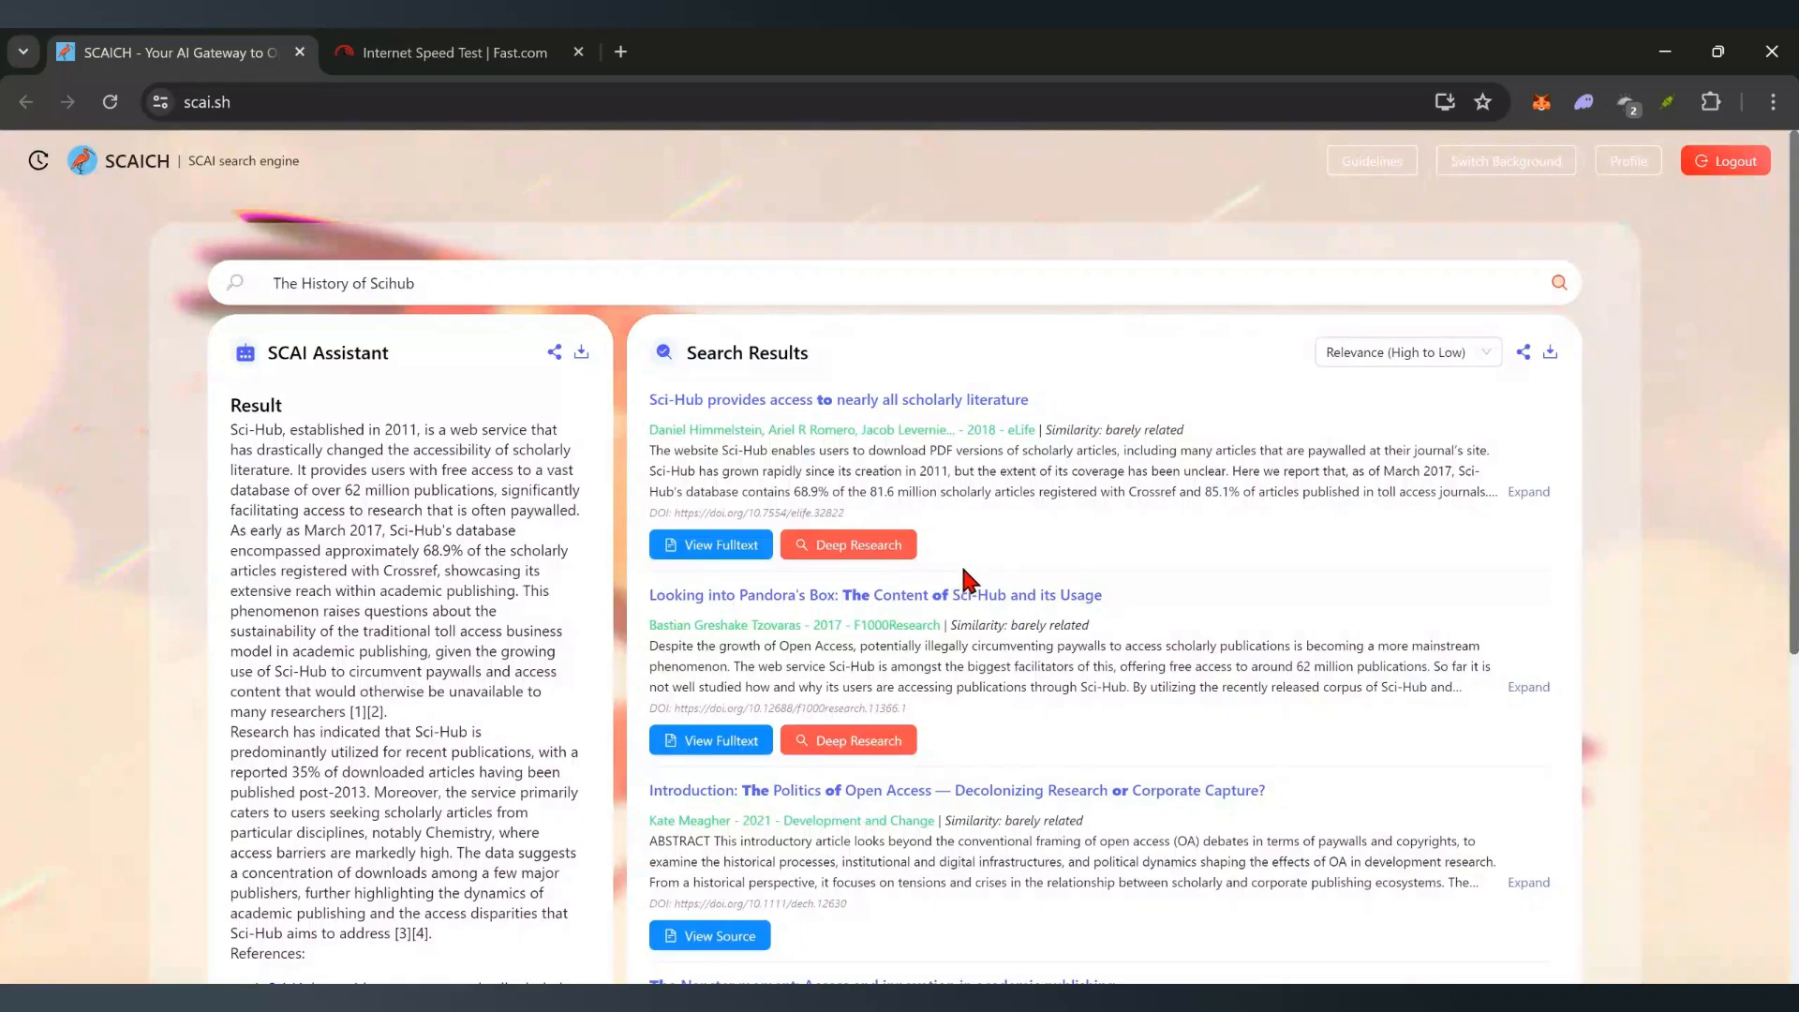
{"action": "left_click", "coordinate": [1630, 165]}
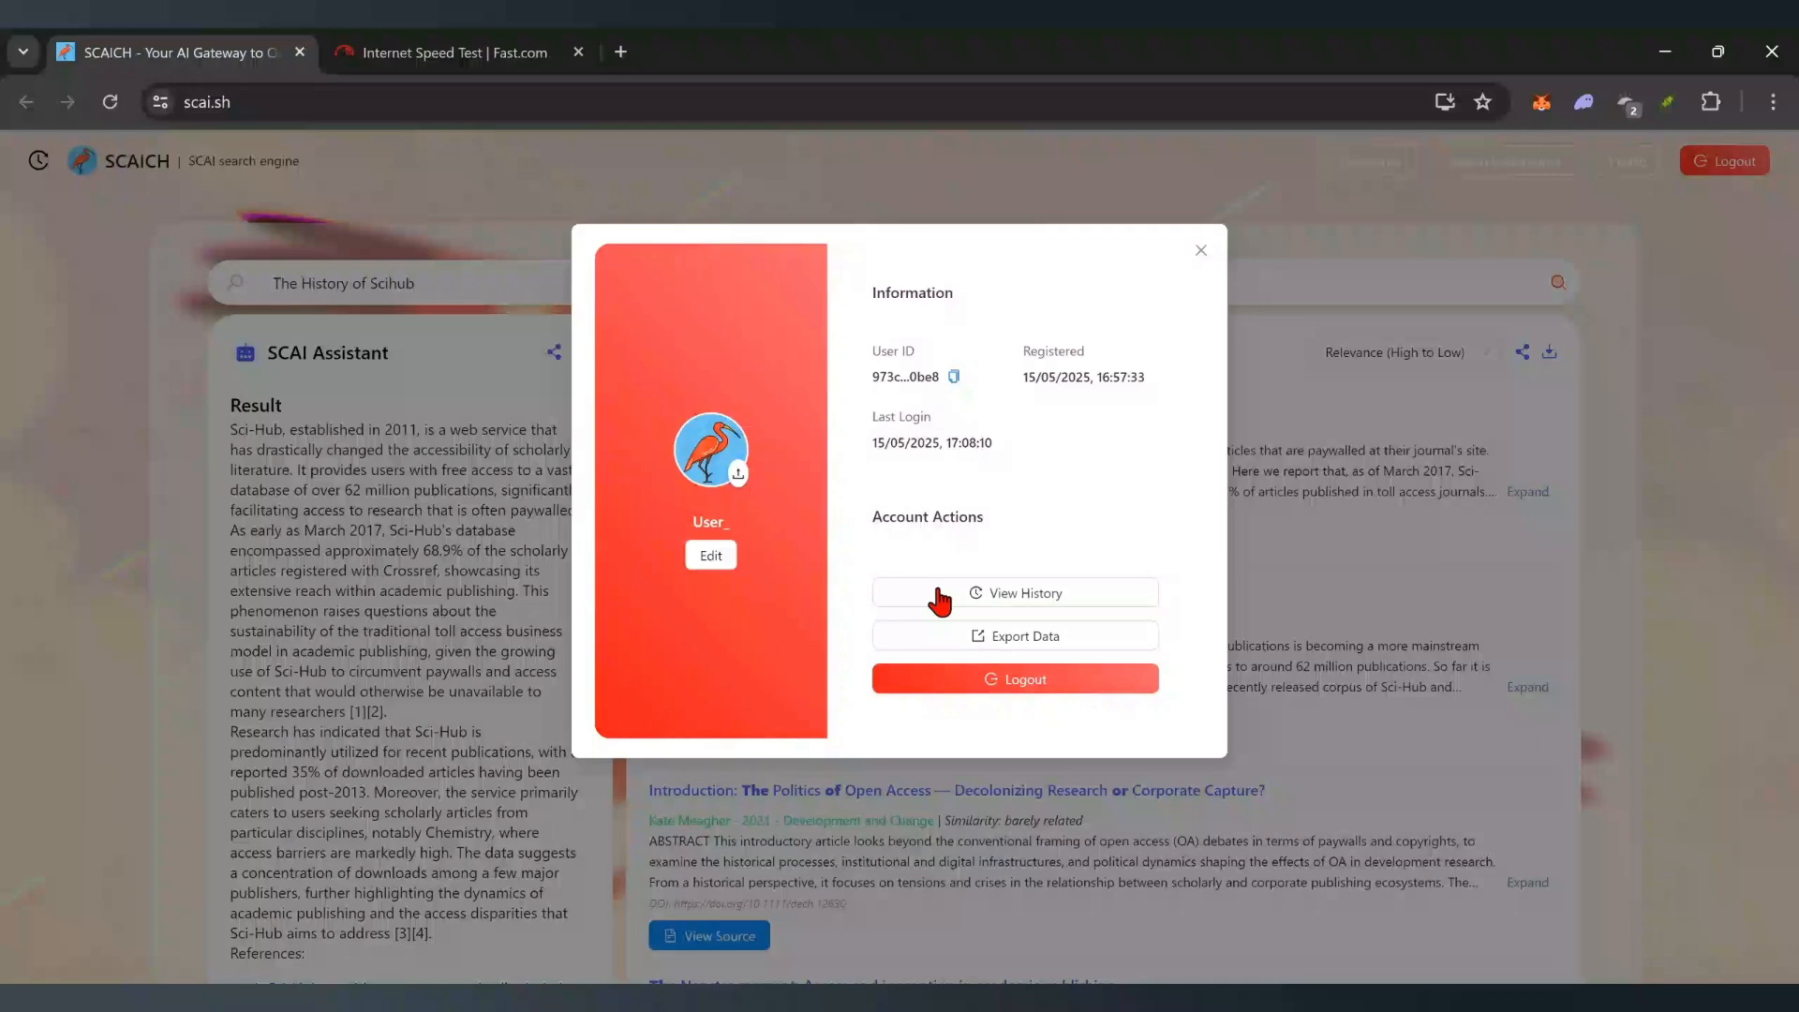
{"action": "left_click", "coordinate": [935, 592]}
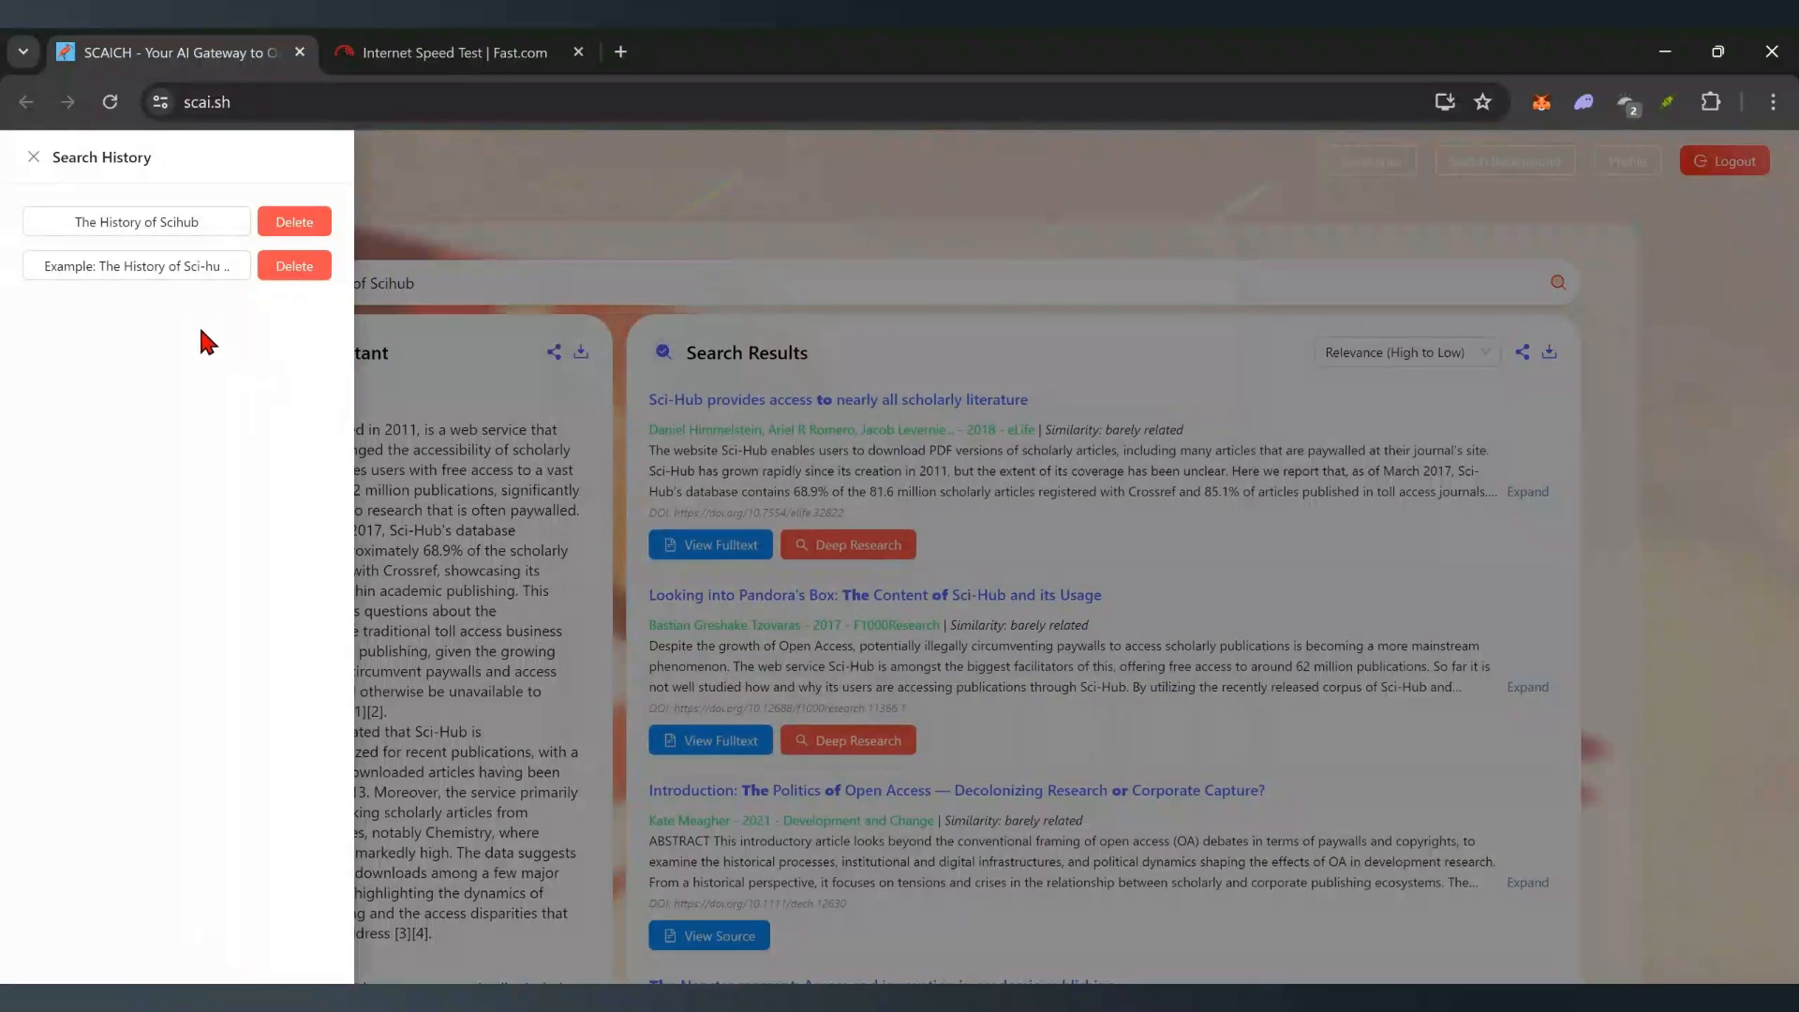
{"action": "left_click", "coordinate": [1093, 339]}
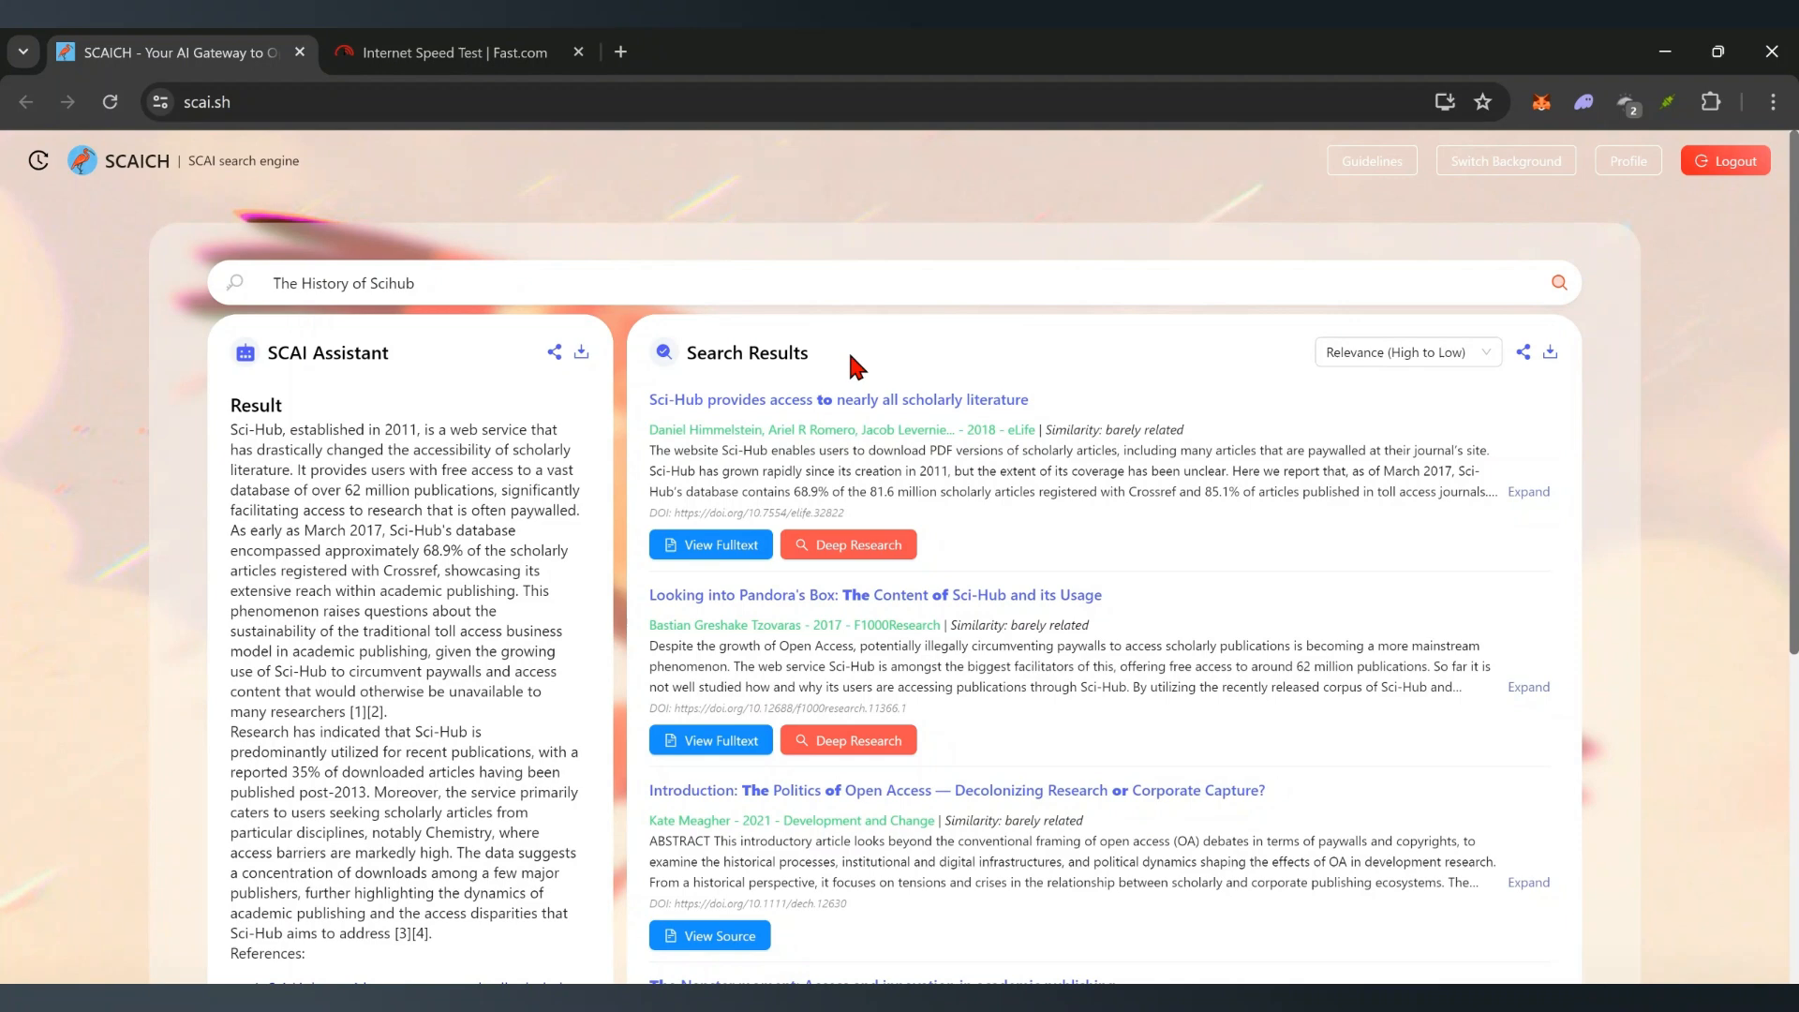
{"action": "scroll", "coordinate": [1335, 468], "scroll_direction": "down", "scroll_amount": 1}
{"action": "scroll", "coordinate": [1335, 469], "scroll_direction": "down", "scroll_amount": 5}
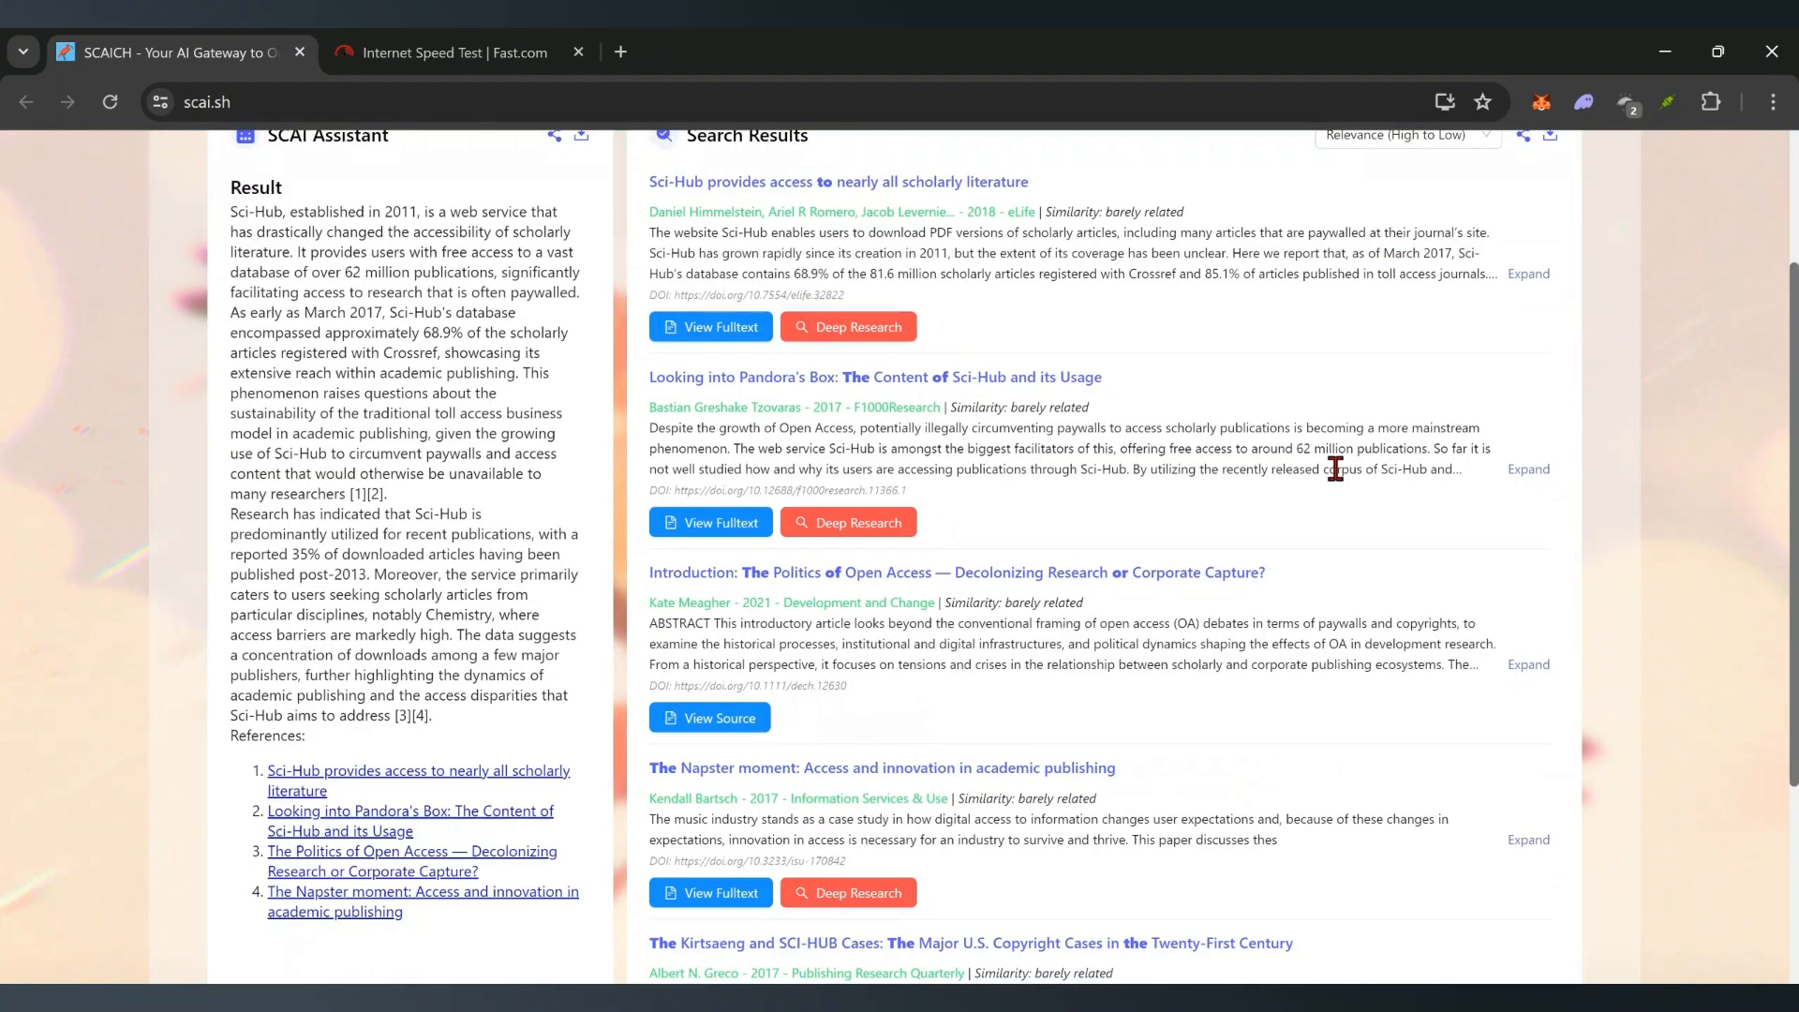
{"action": "scroll", "coordinate": [1342, 480], "scroll_direction": "up", "scroll_amount": 6}
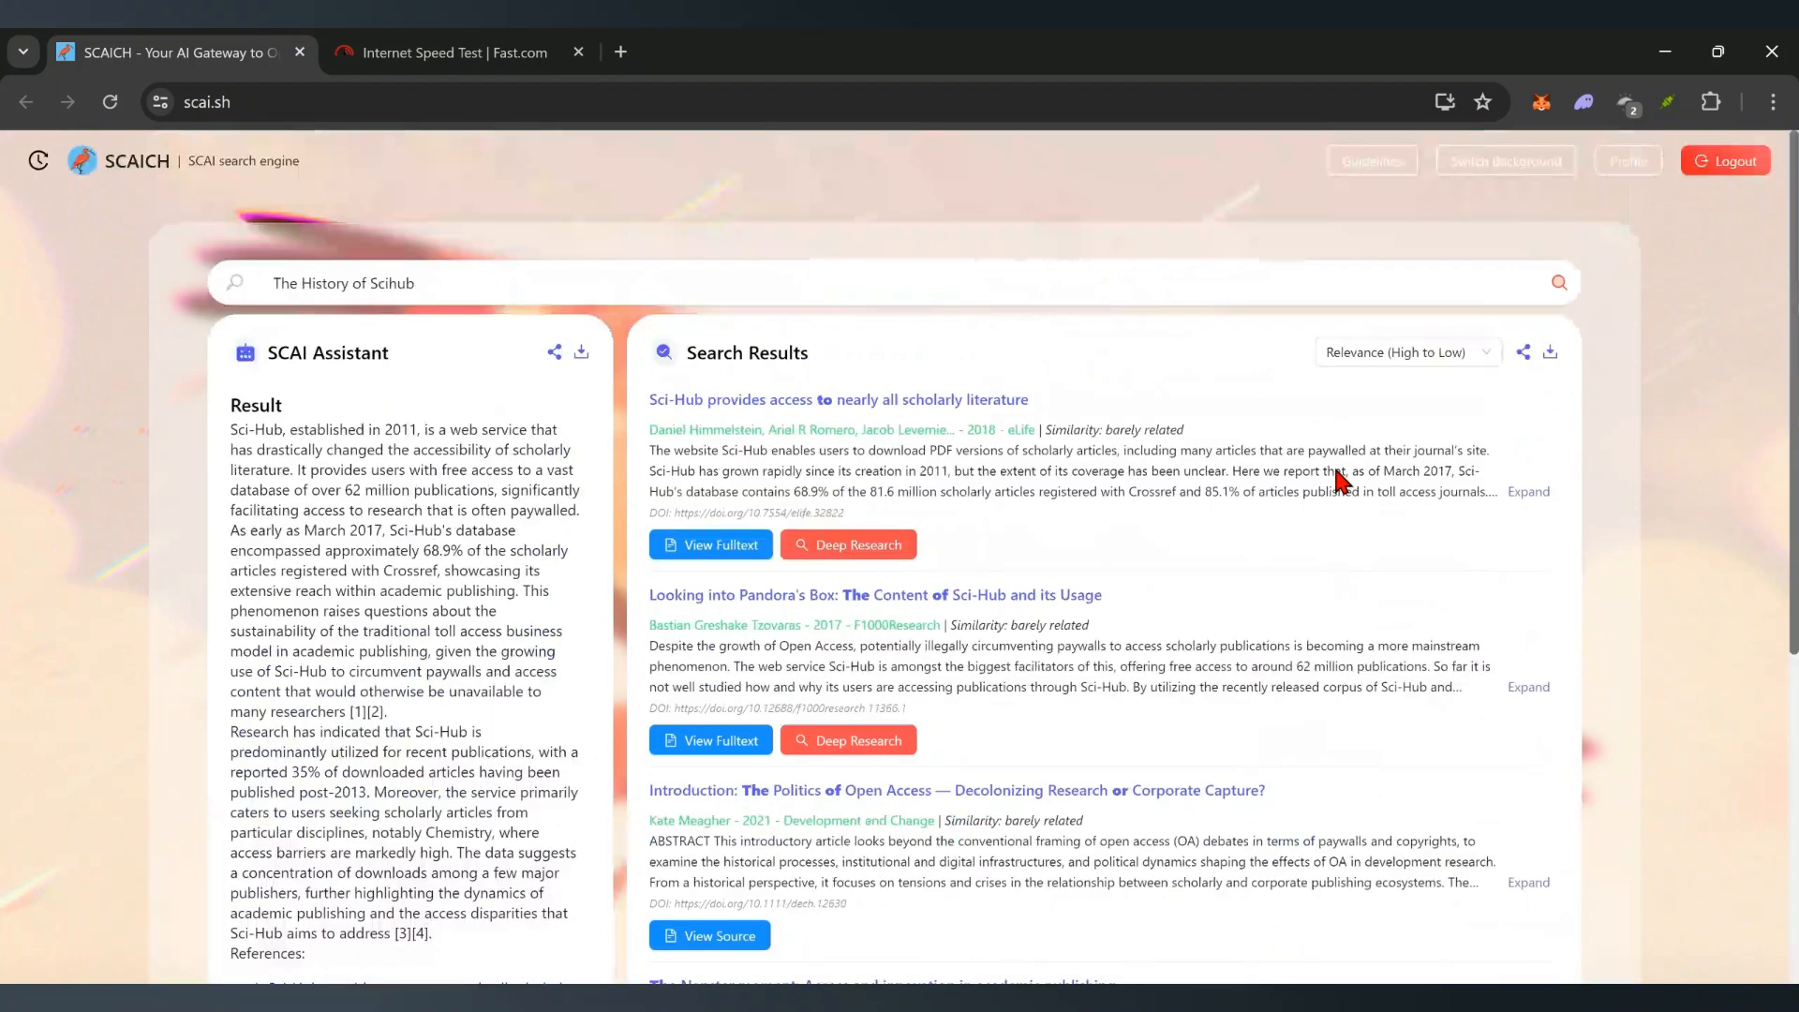